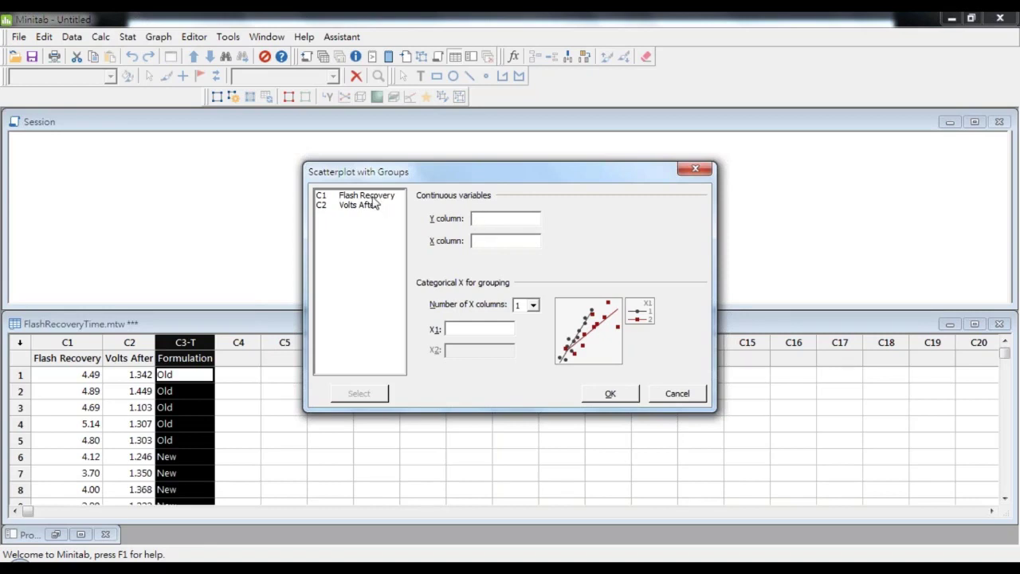
- Create a scatterplot with groups using Flash Recovery as Y, Volts After as X, and Formulation as the single grouping column
double_click(368, 196)
double_click(363, 205)
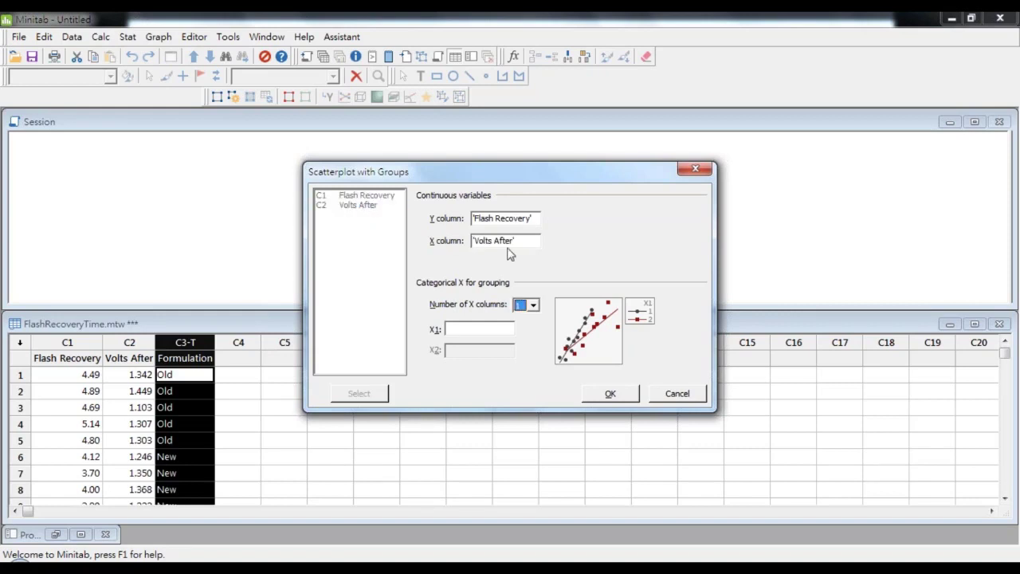
left_click(493, 327)
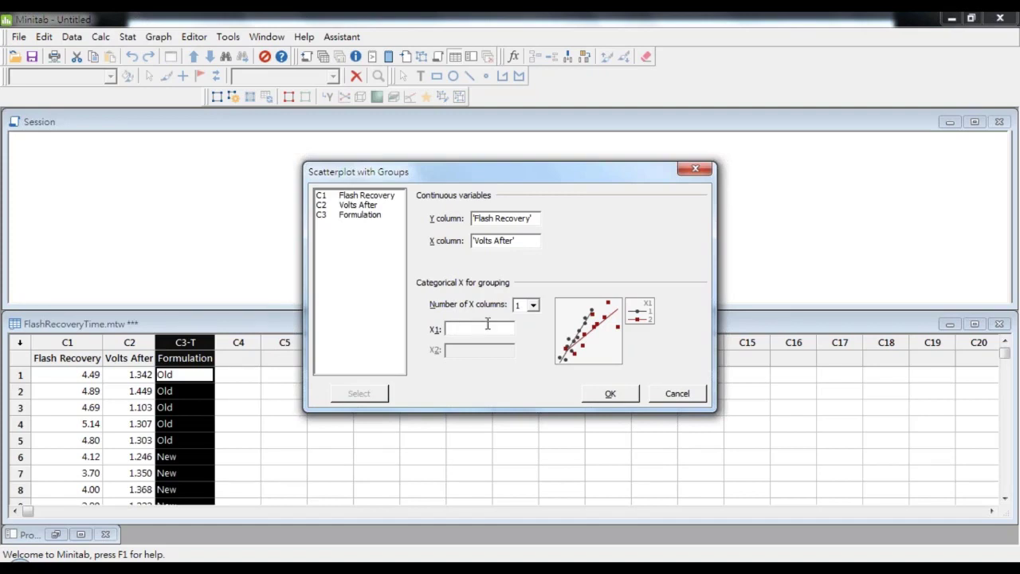
double_click(352, 217)
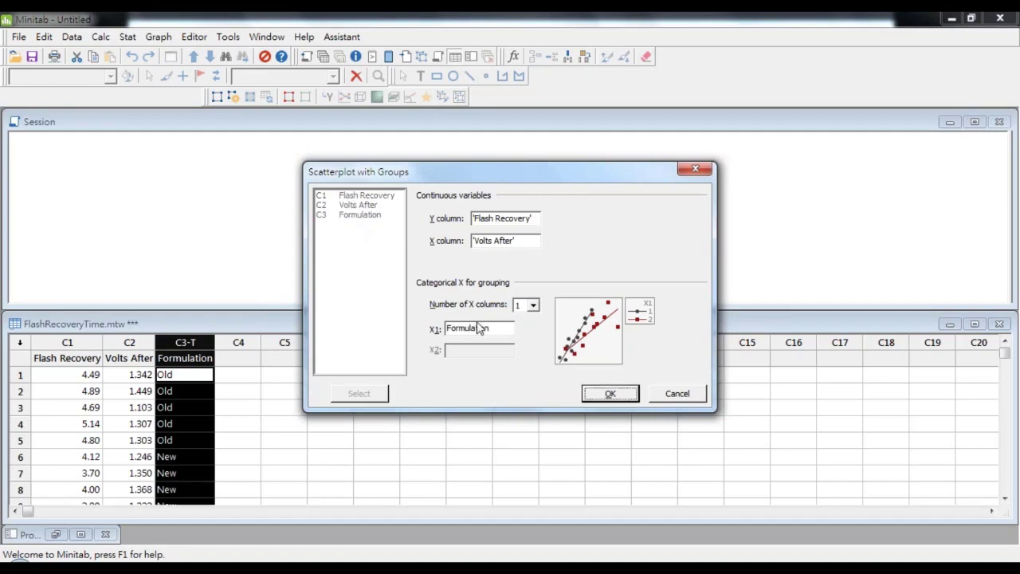
left_click(611, 394)
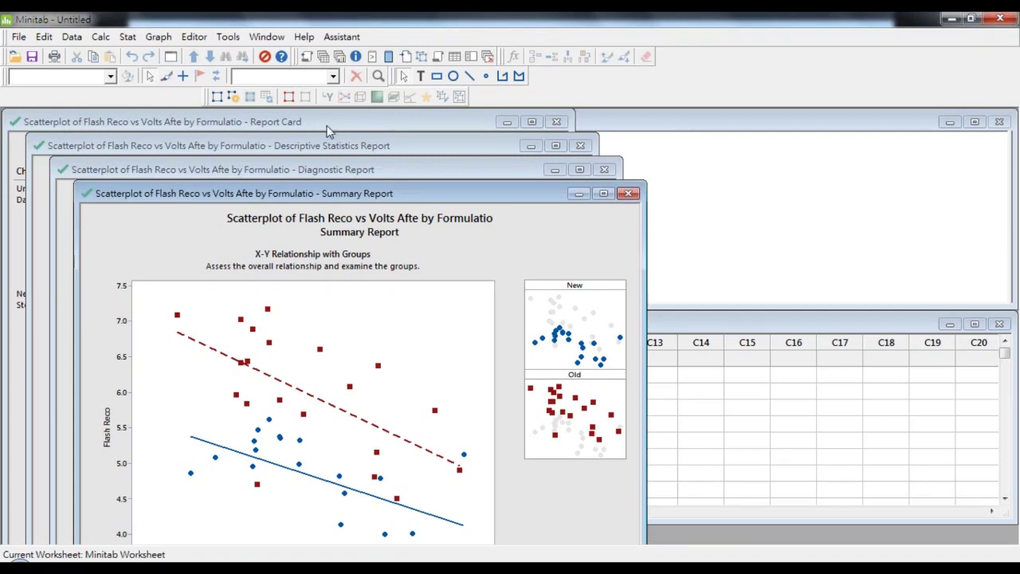
- Review the scatterplot's summary report, report card, descriptive statistics report and diagnostic report from the project's graph list
left_click(340, 58)
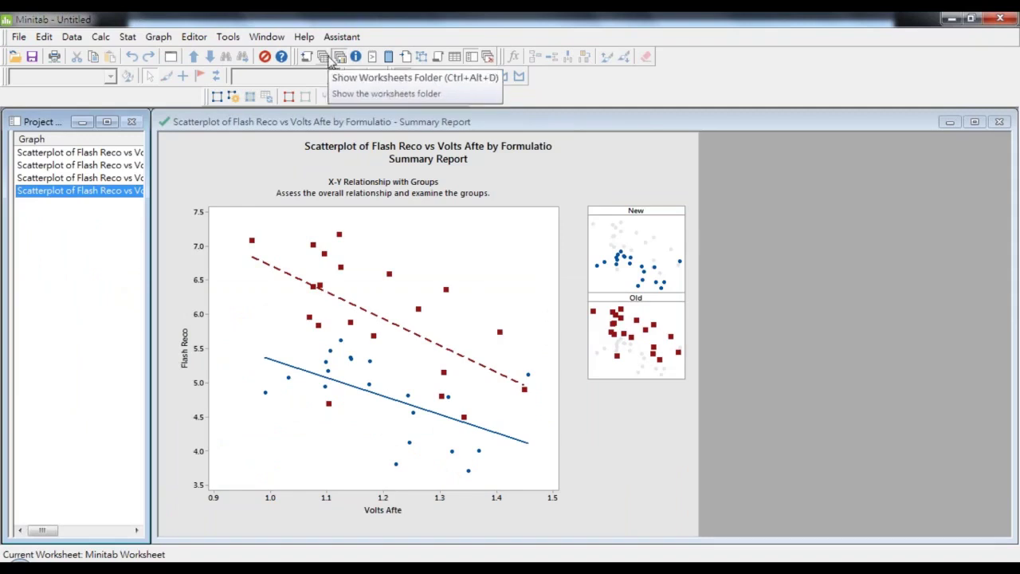
left_click(76, 219)
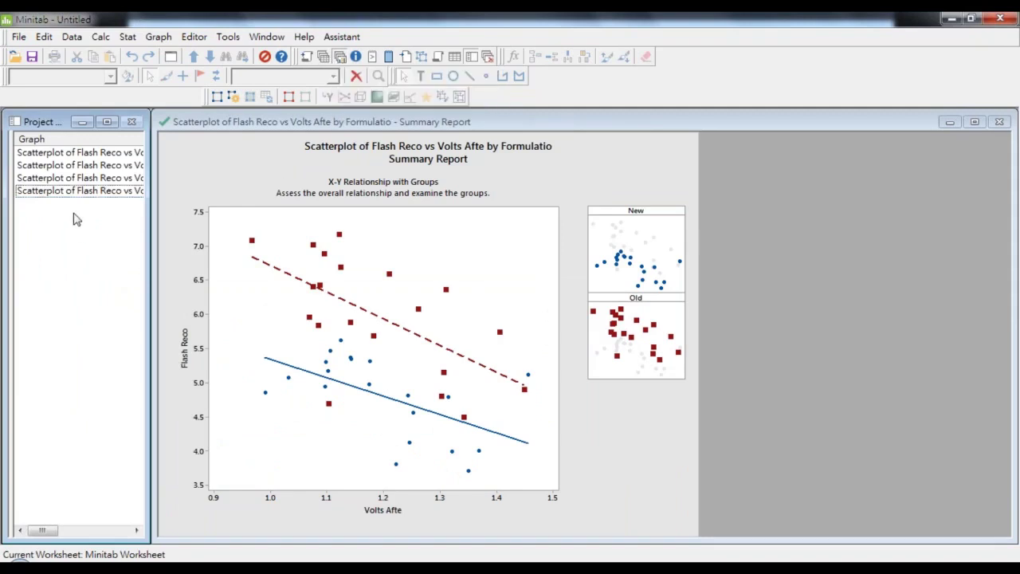
left_click(73, 152)
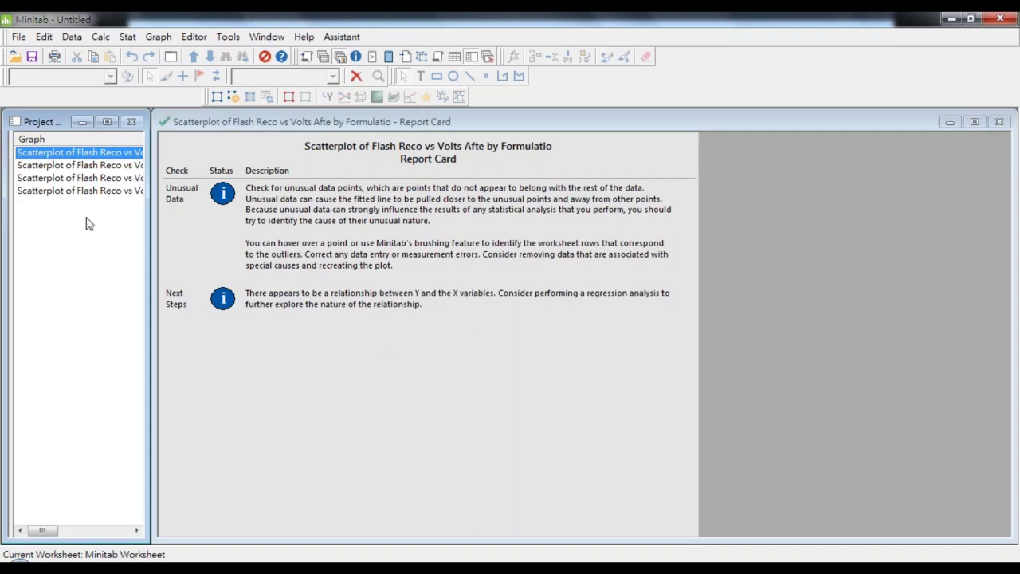
left_click(71, 165)
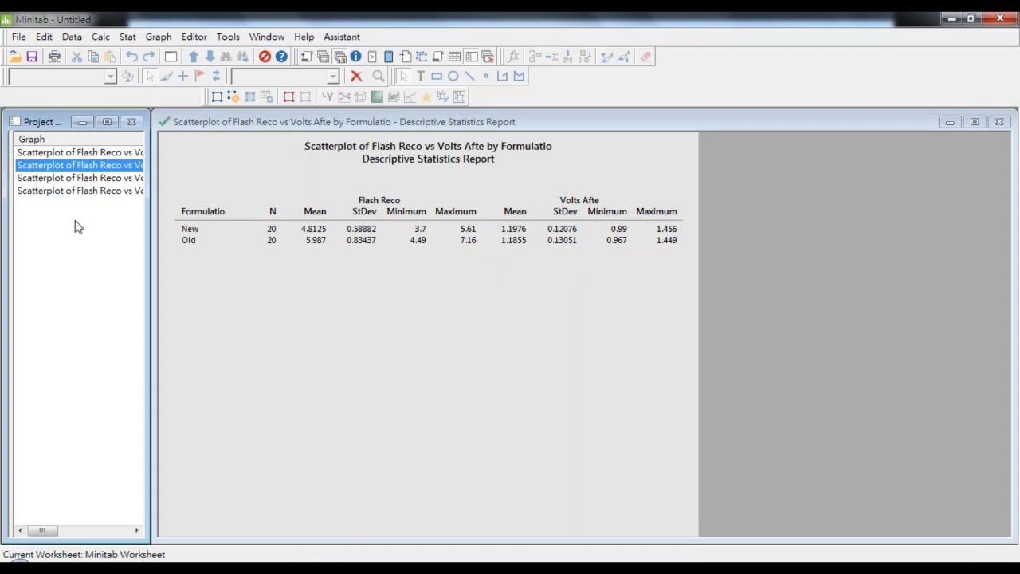
left_click(53, 178)
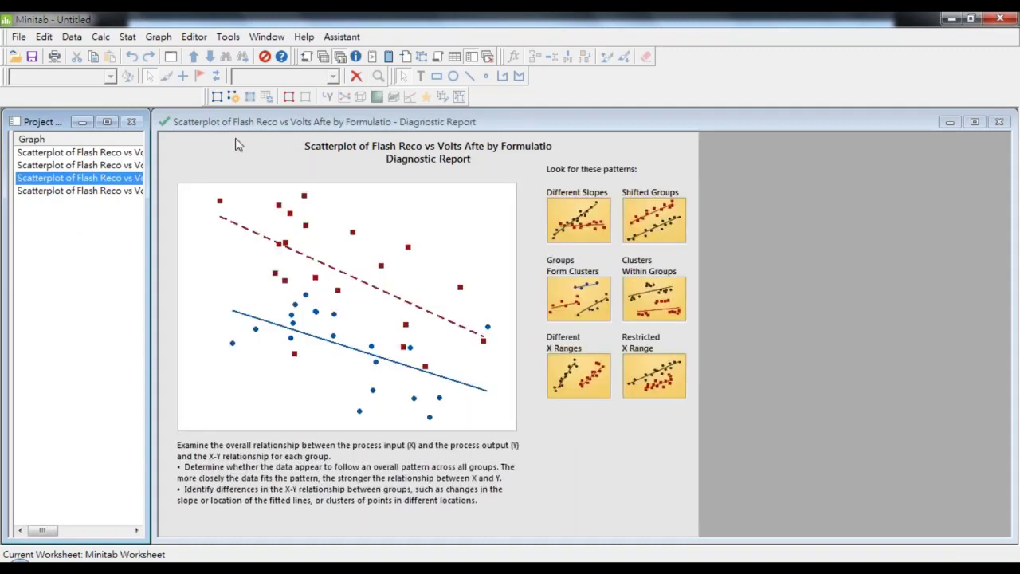
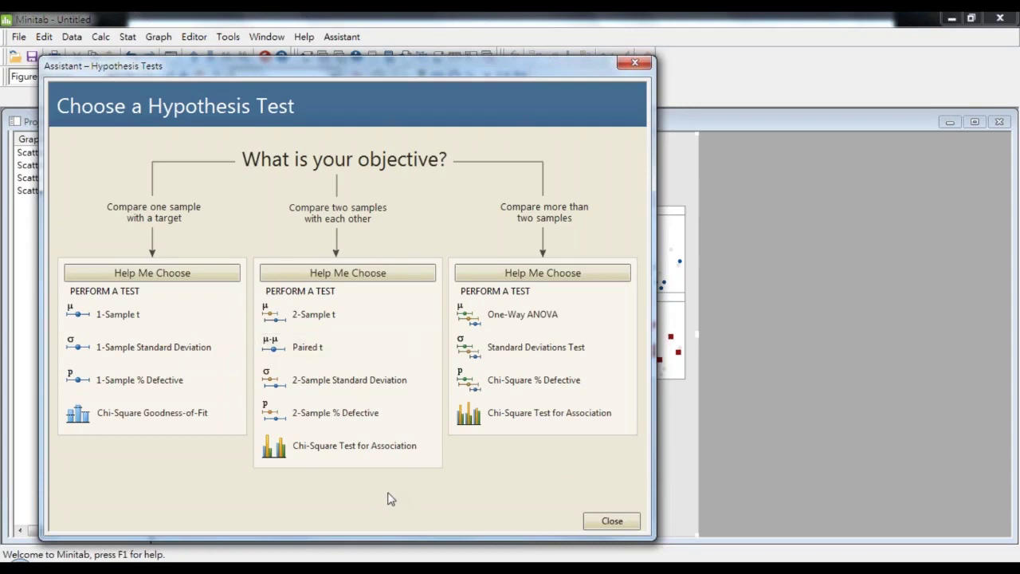
- Read the 2-Sample t guidance in the Assistant's decision tree for comparing two samples and start that test
left_click(385, 278)
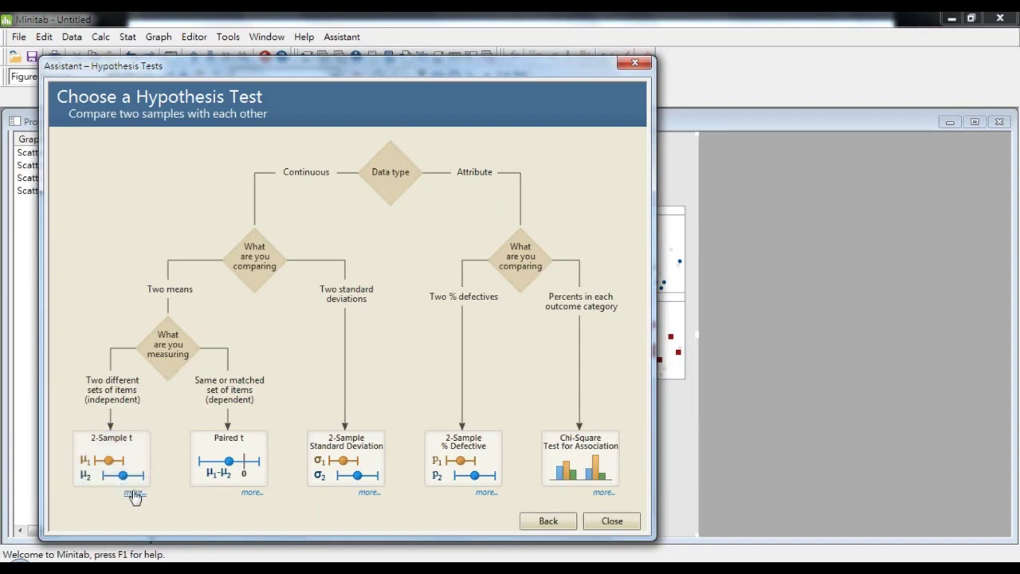
left_click(133, 494)
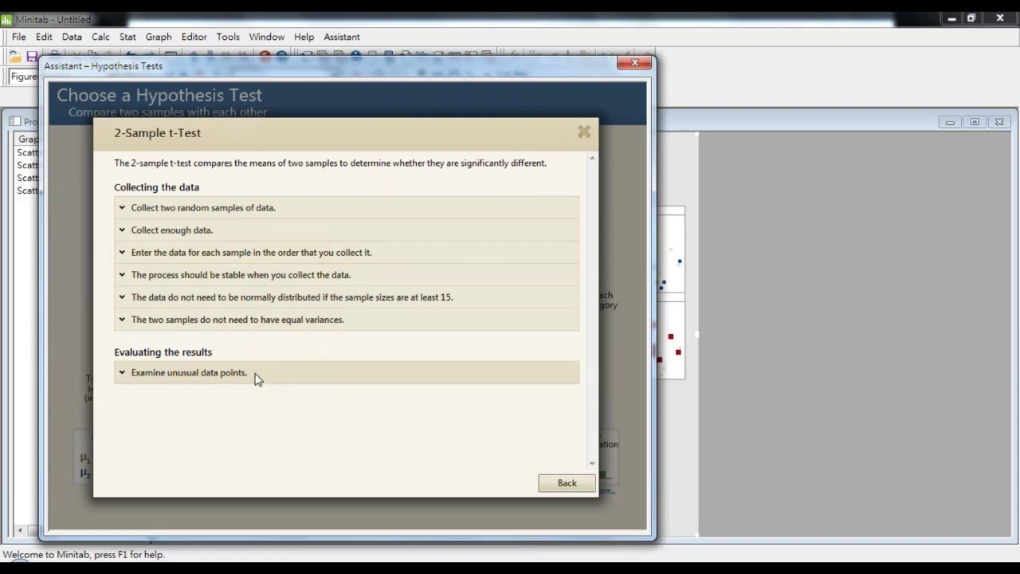
key("Escape")
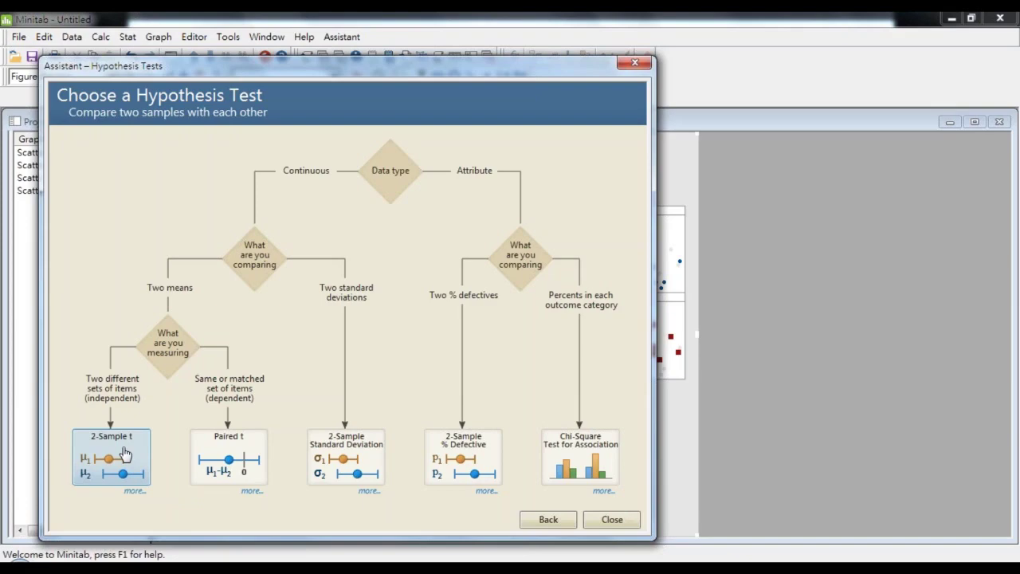
left_click(124, 453)
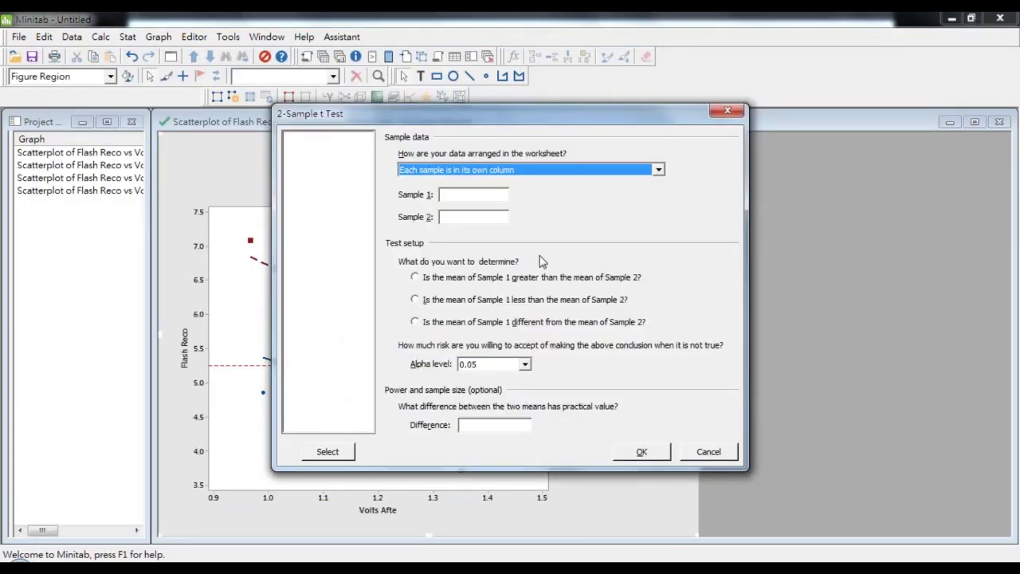
- Set the t test's data arrangement to both samples in one column with IDs in another column
left_click(475, 194)
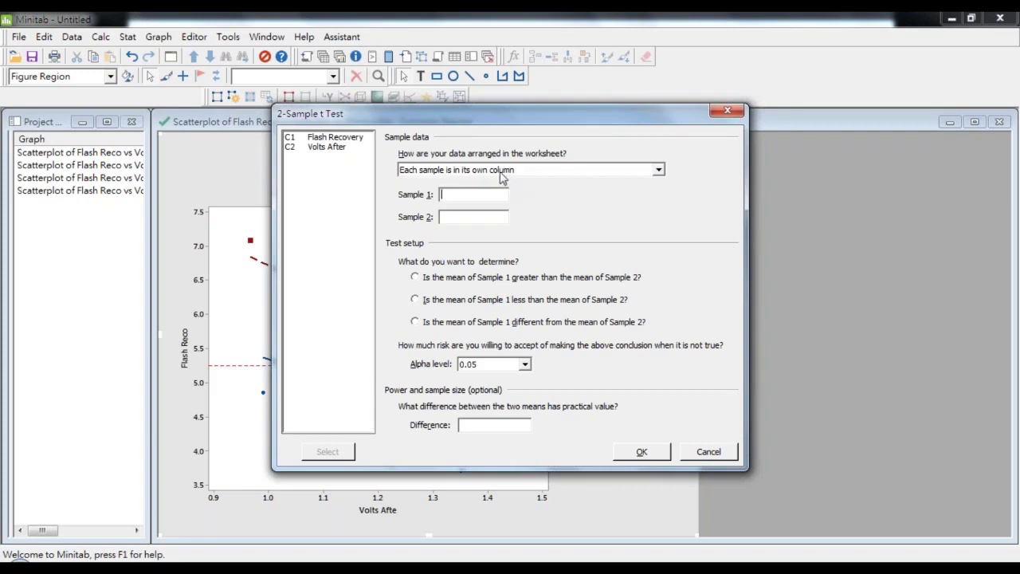
left_click(500, 173)
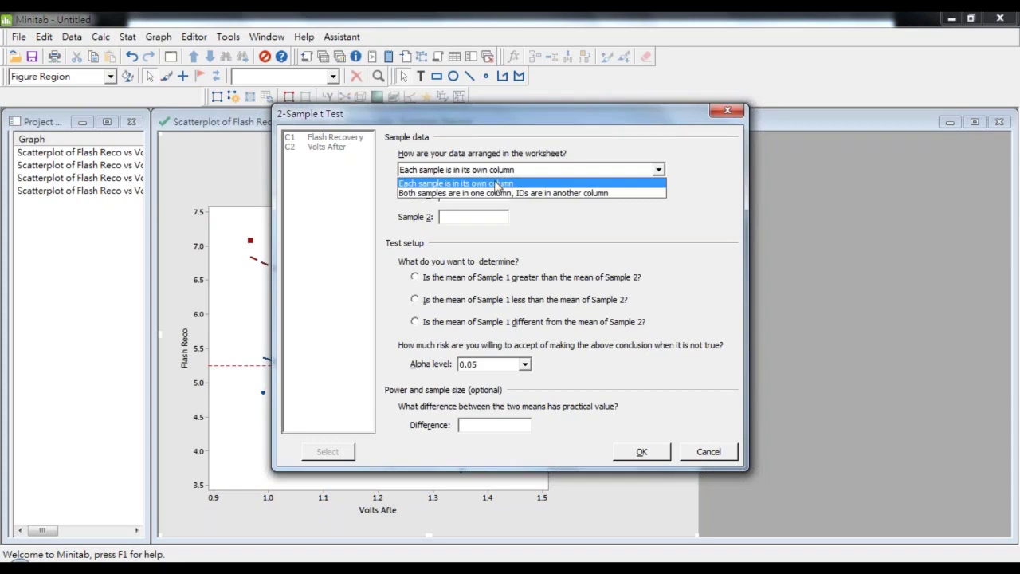
left_click(496, 193)
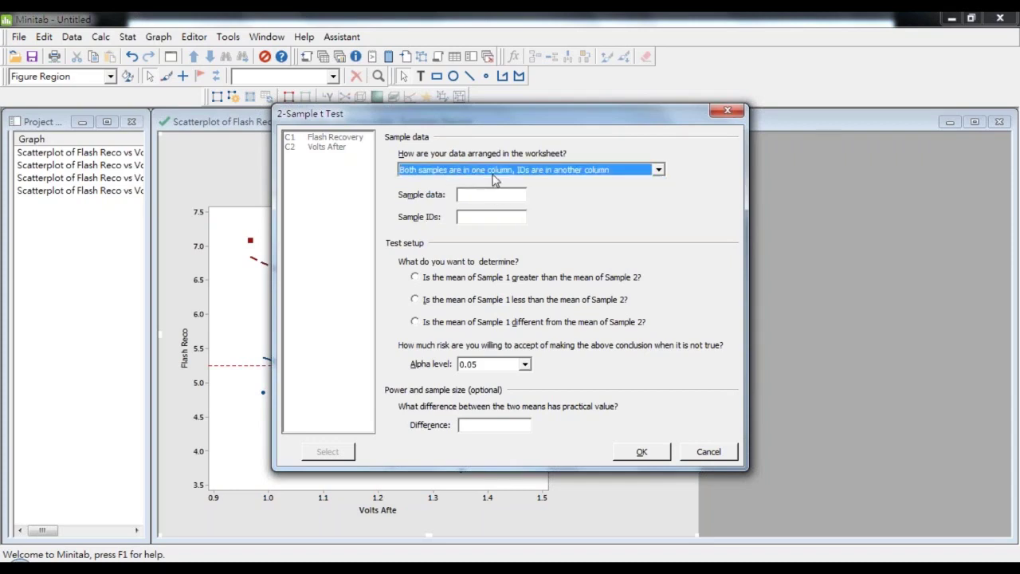
key("Tab")
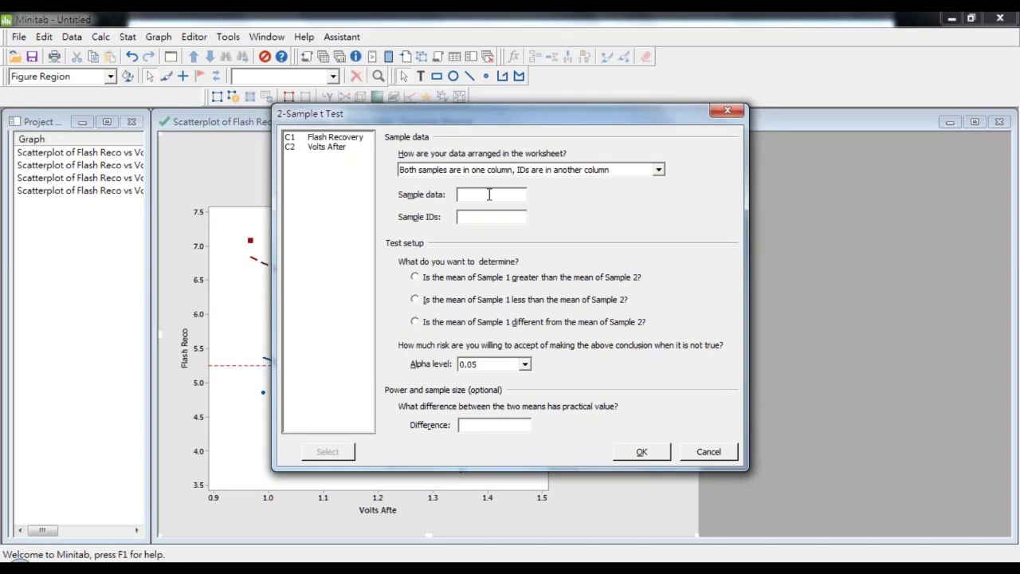
- Run the test with Flash Recovery as sample data and Formulation as sample IDs, checking whether the New mean is different from the Old mean
left_click(340, 141)
double_click(340, 141)
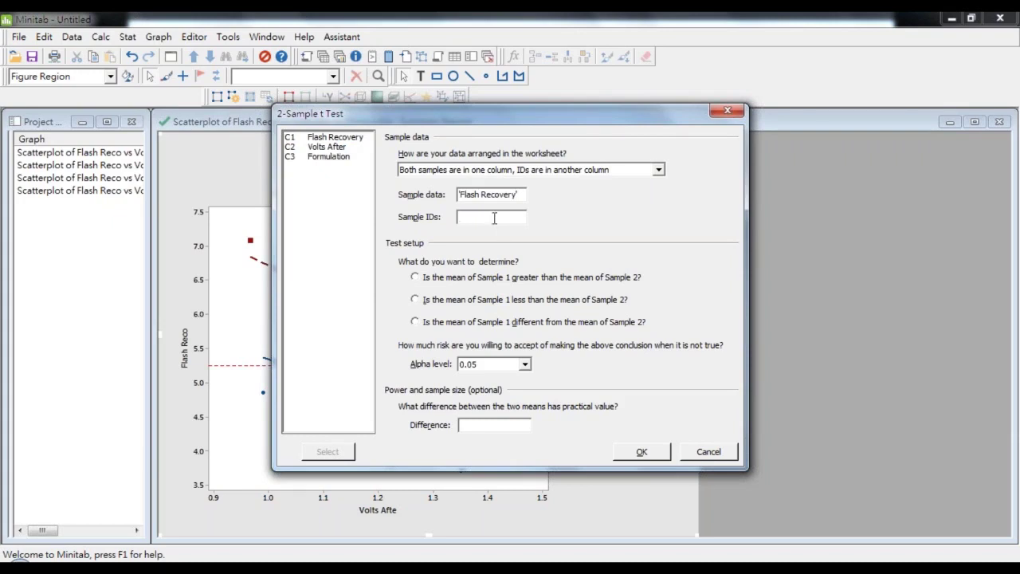
double_click(333, 157)
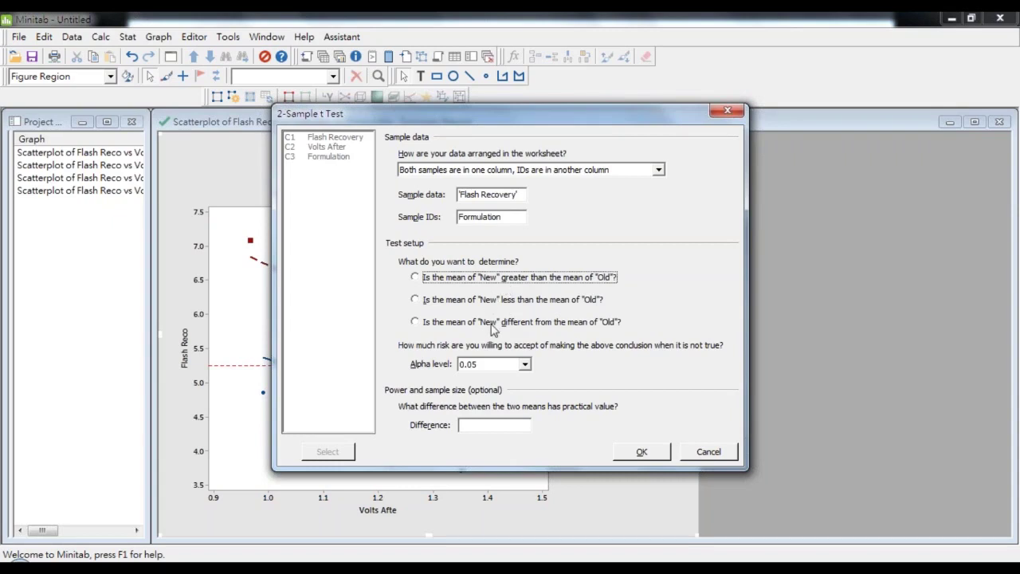
left_click(422, 323)
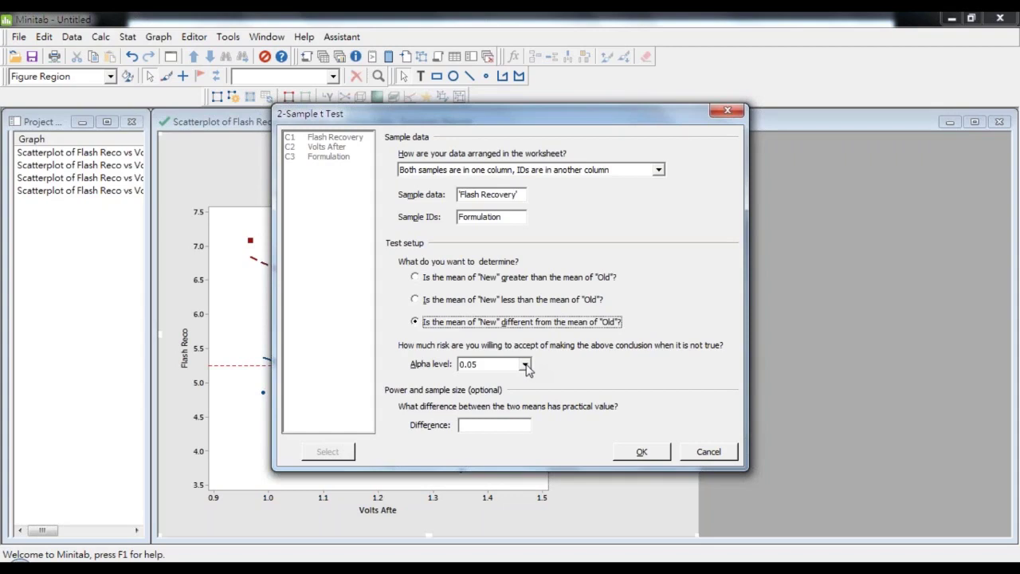
left_click(664, 455)
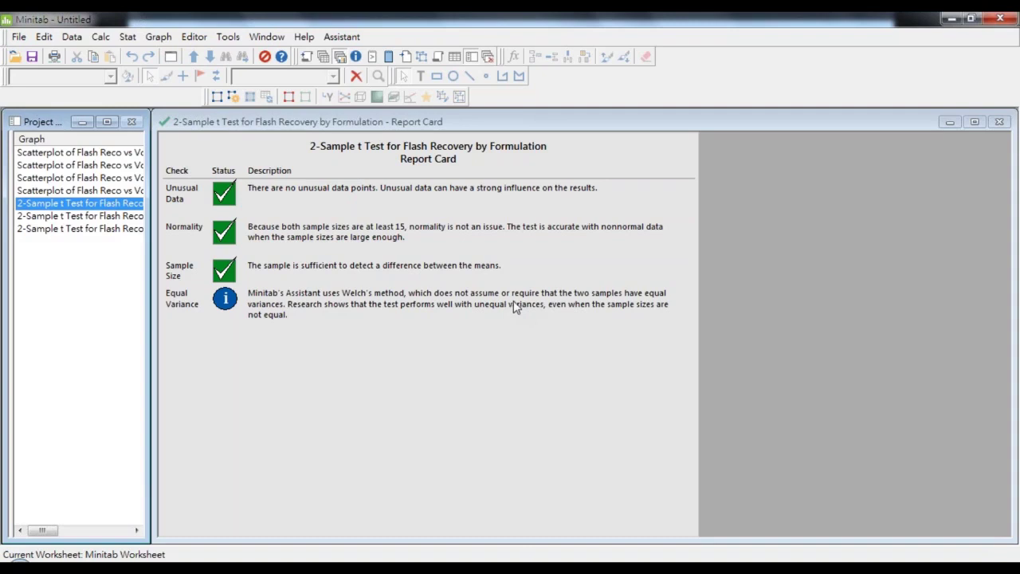
- Examine the 2-Sample t test's diagnostic report and the p-value and conclusion in its summary report
left_click(67, 216)
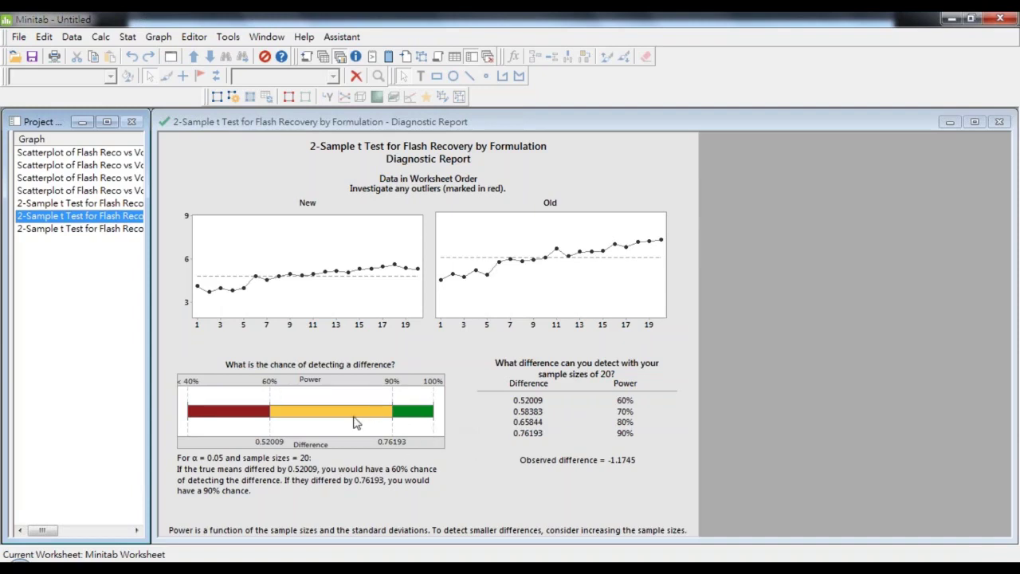
left_click(51, 229)
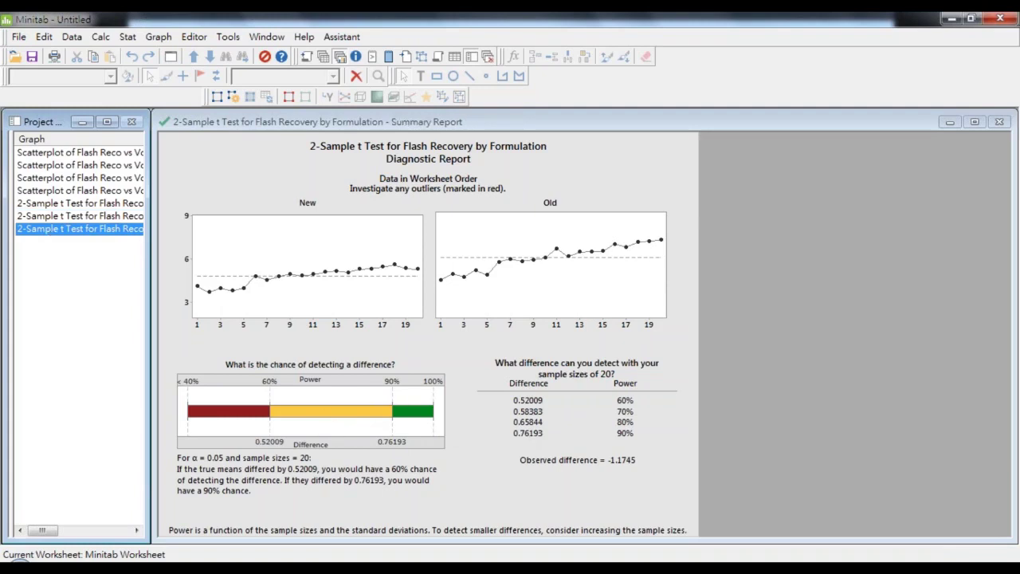
left_click(257, 173)
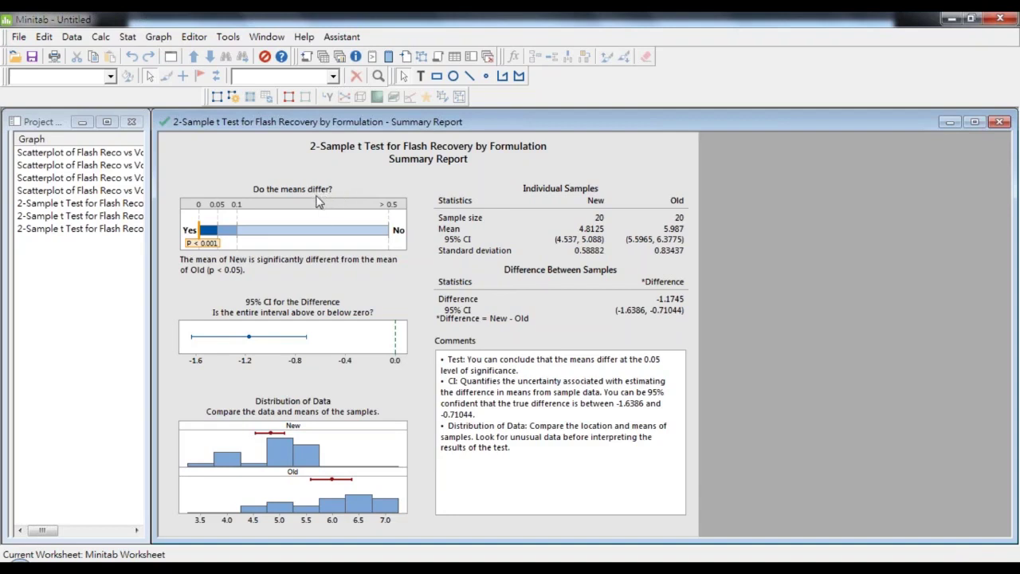
mouse_move(242, 243)
mouse_move(193, 247)
mouse_move(210, 275)
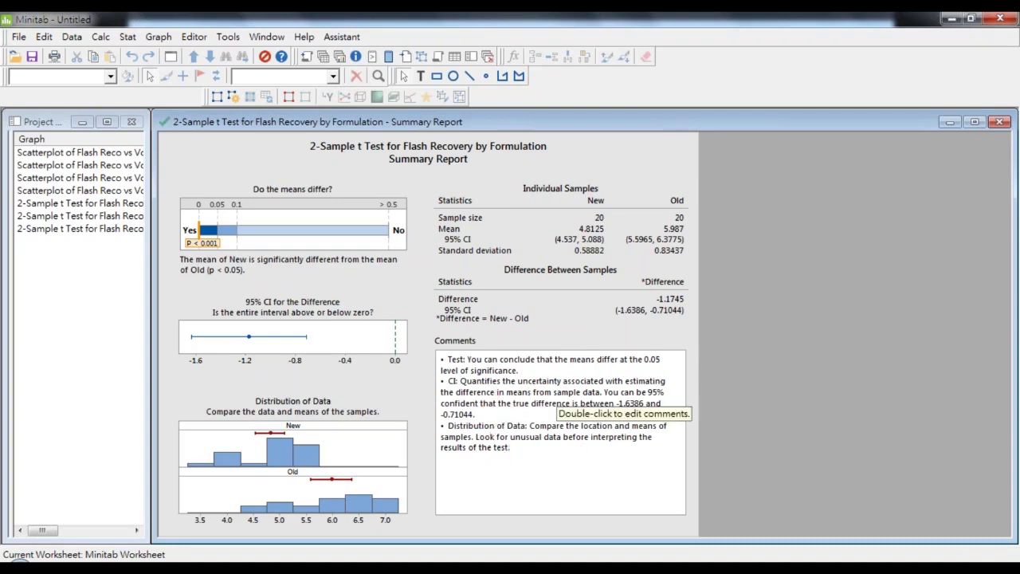
- View the summary report's comment editor and the options for sending the graph to other programs, leaving both without changes
double_click(580, 454)
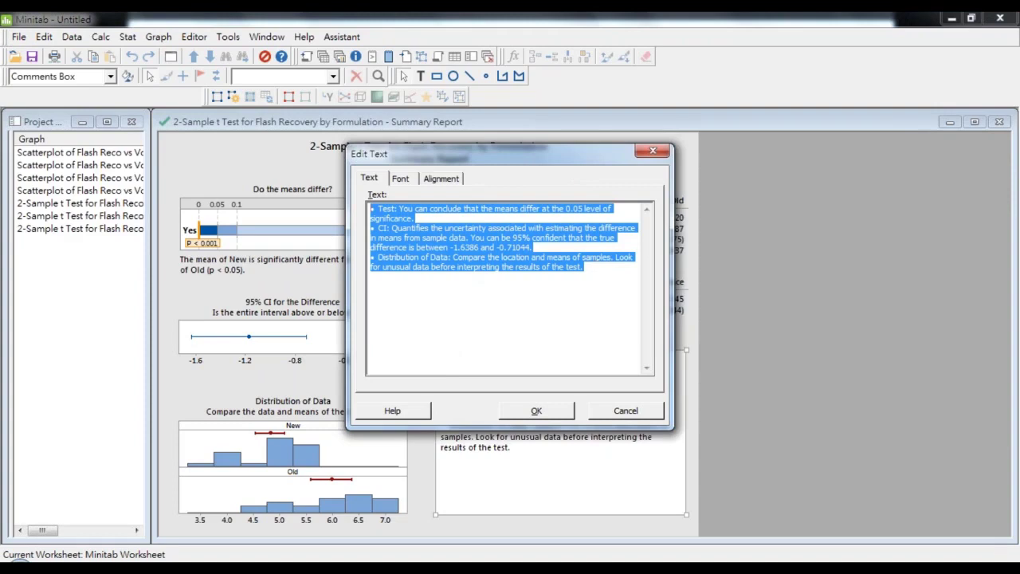
left_click(621, 414)
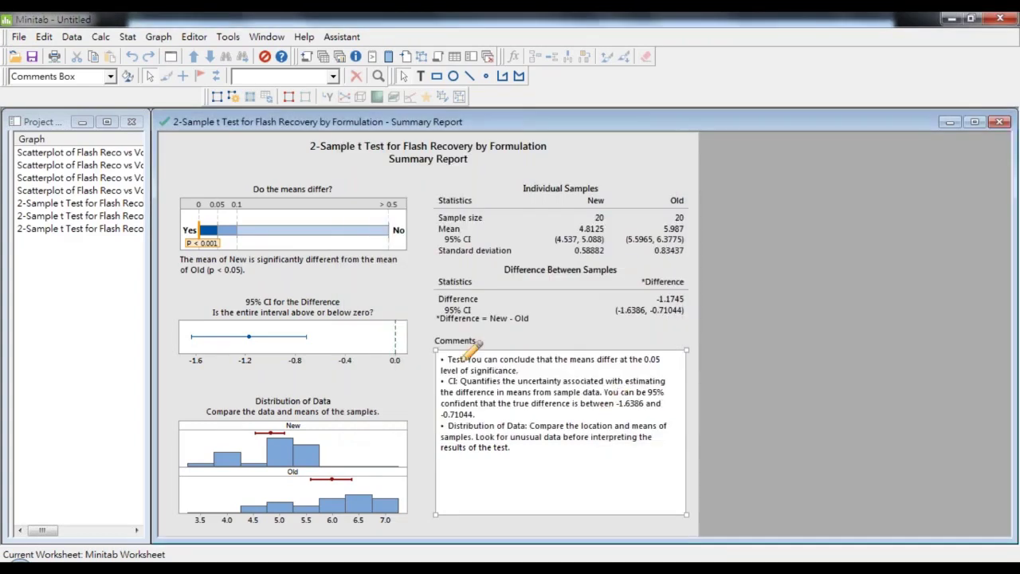
right_click(417, 395)
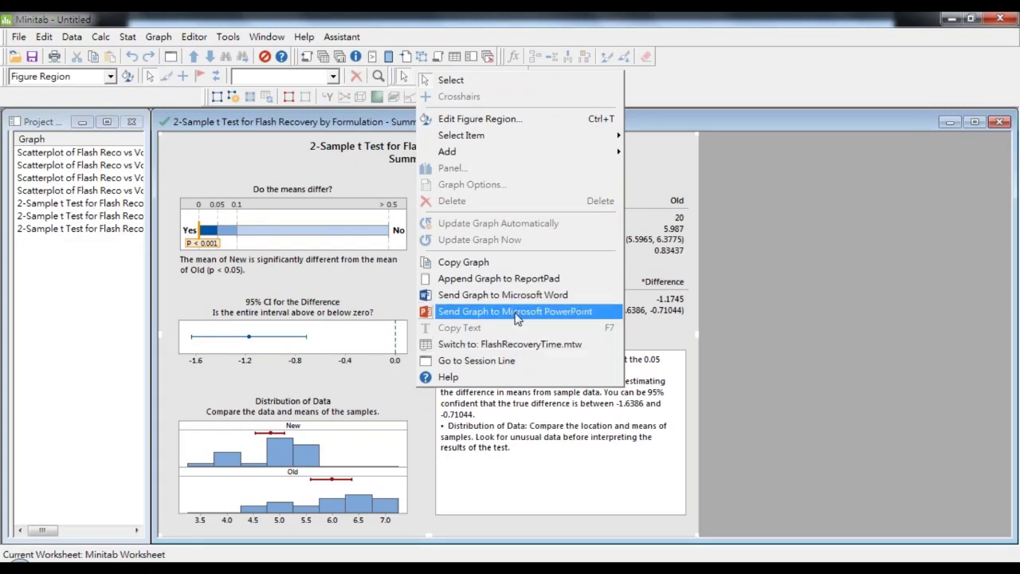
left_click(431, 437)
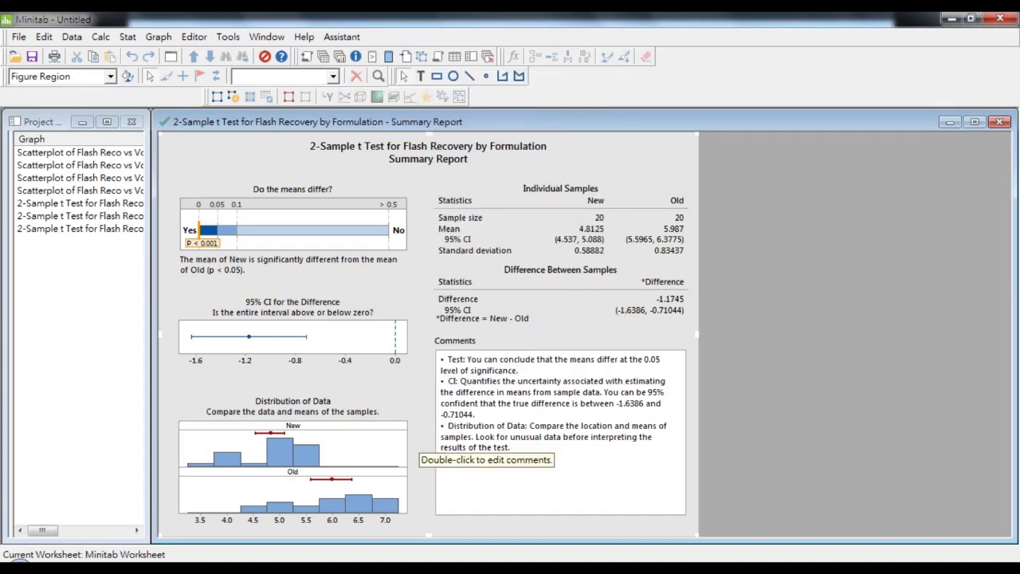
- Switch to the presentation slide describing the FlashRecoveryTime hypothesis test example
key("alt+Tab")
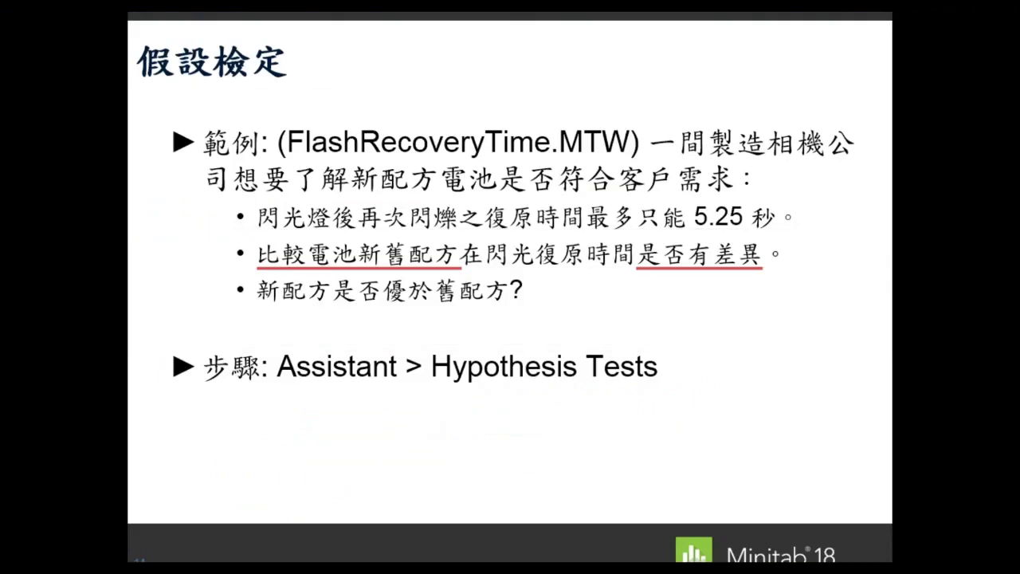
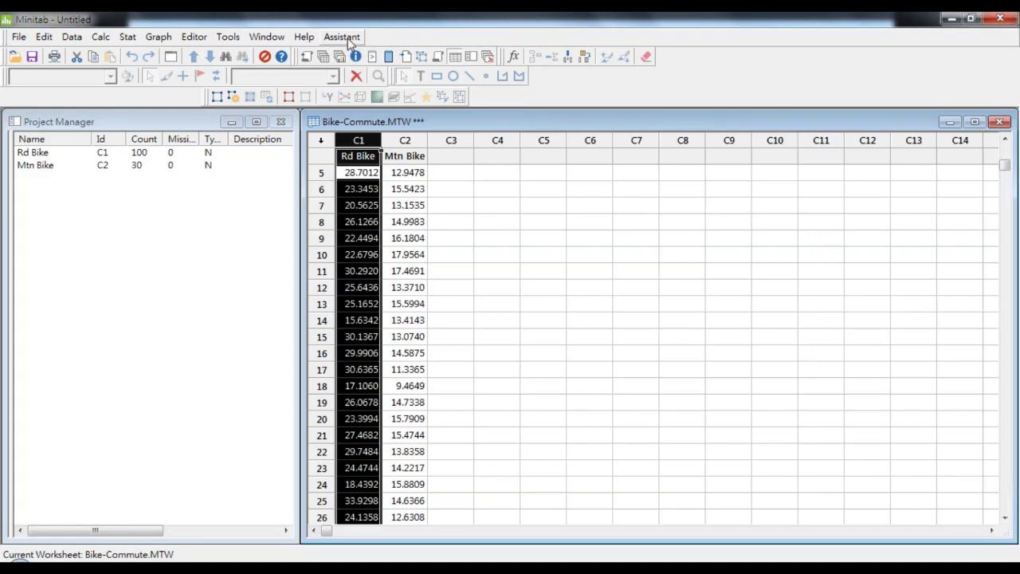
- Start a Graphical Summary with the Assistant, following the decision guide for graphing the distribution of continuous data with summary statistics
left_click(343, 37)
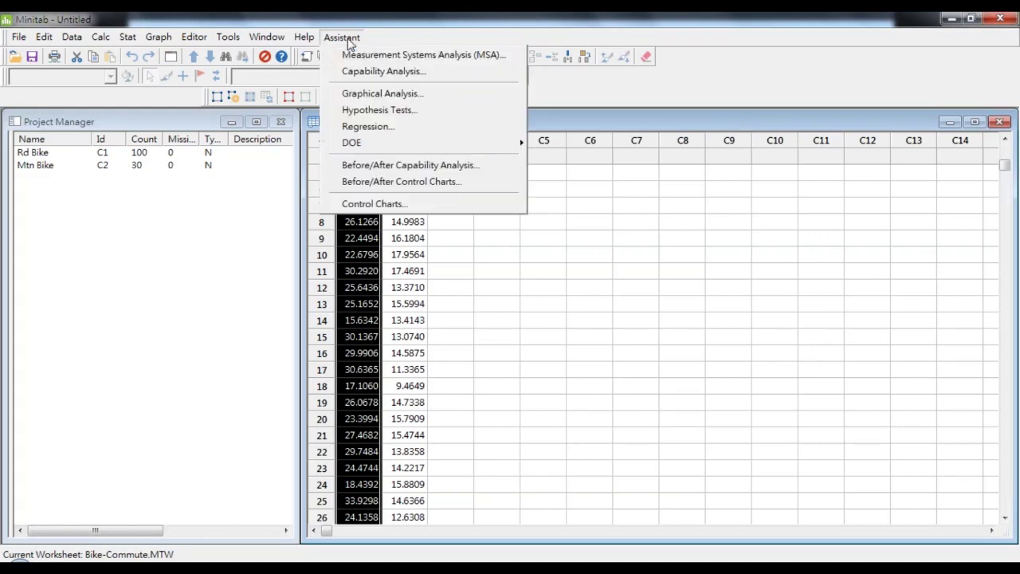
left_click(370, 95)
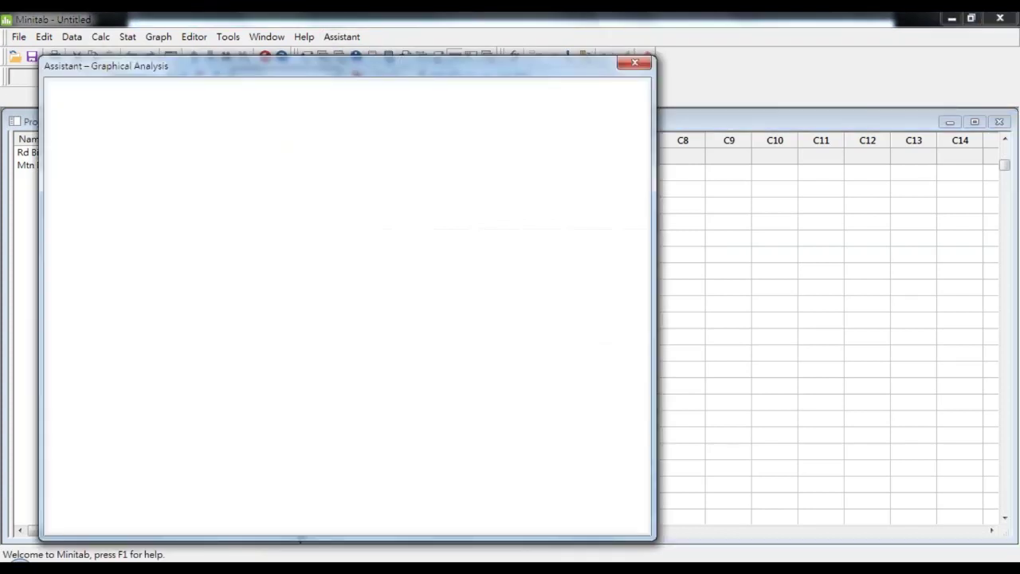
left_click_drag(368, 69, 484, 70)
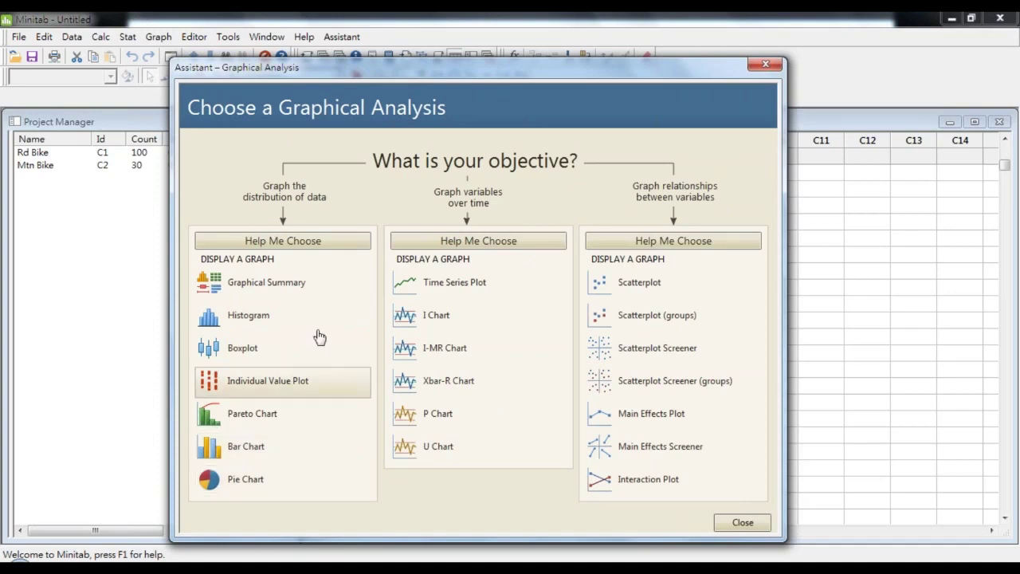
left_click(342, 243)
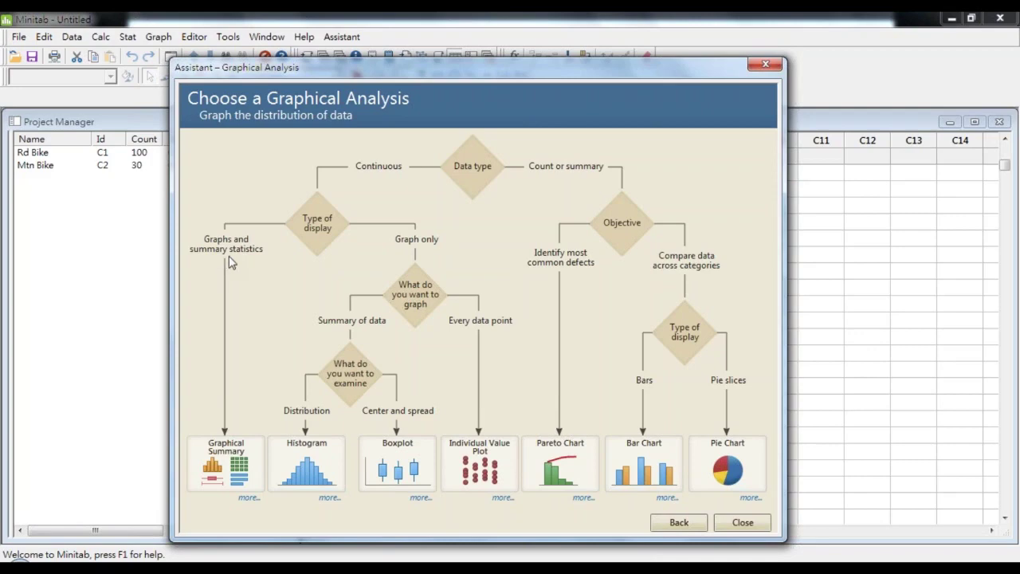
left_click(224, 472)
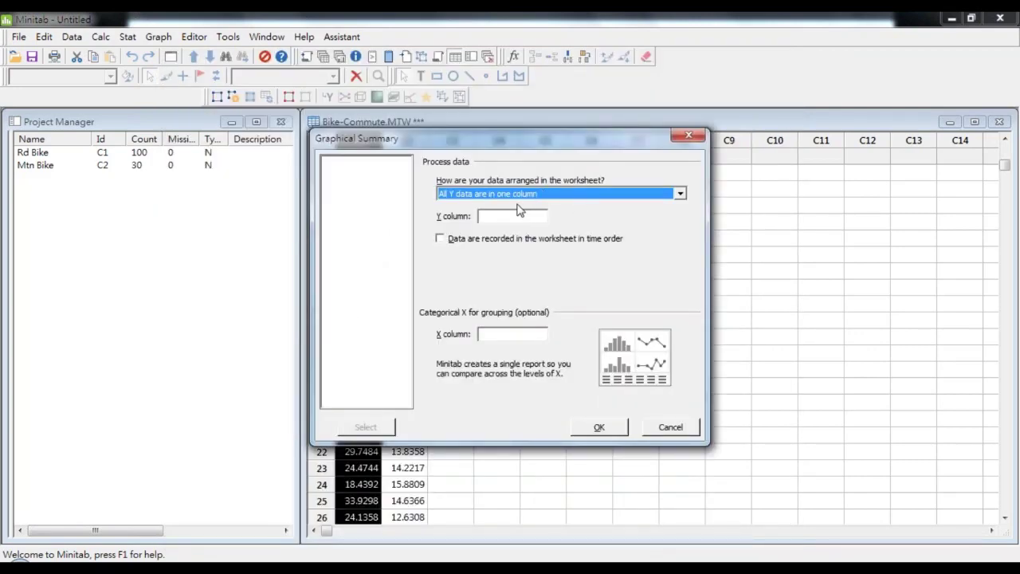
- Create the graphical summary with Rd Bike as the Y column and the data marked as recorded in time order
left_click(518, 220)
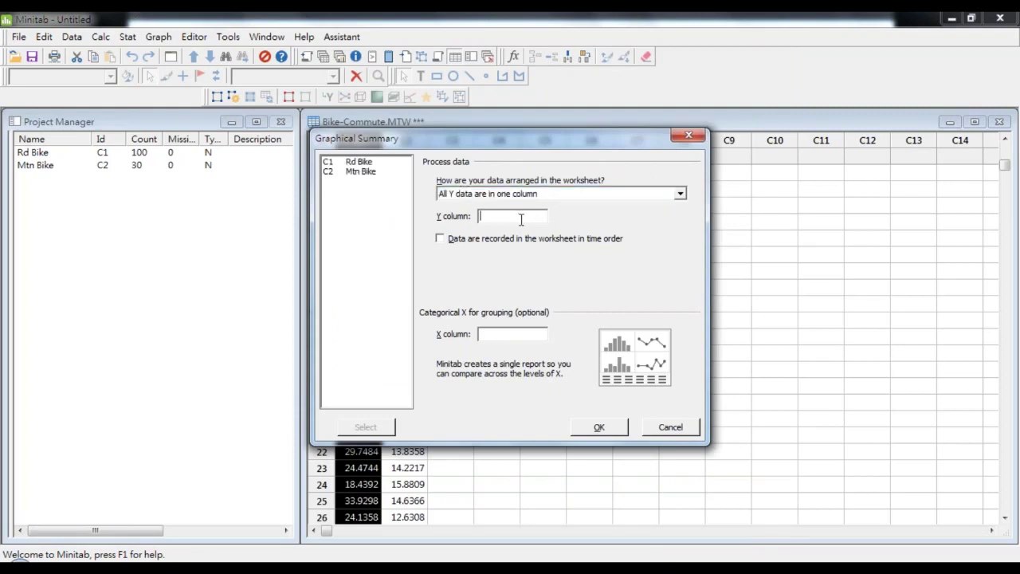
double_click(359, 163)
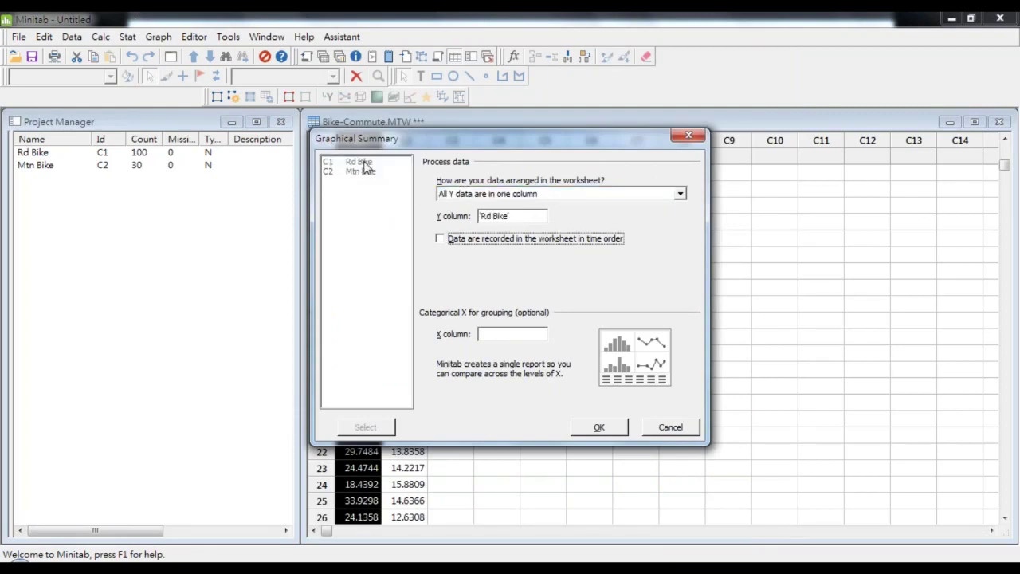
left_click(518, 216)
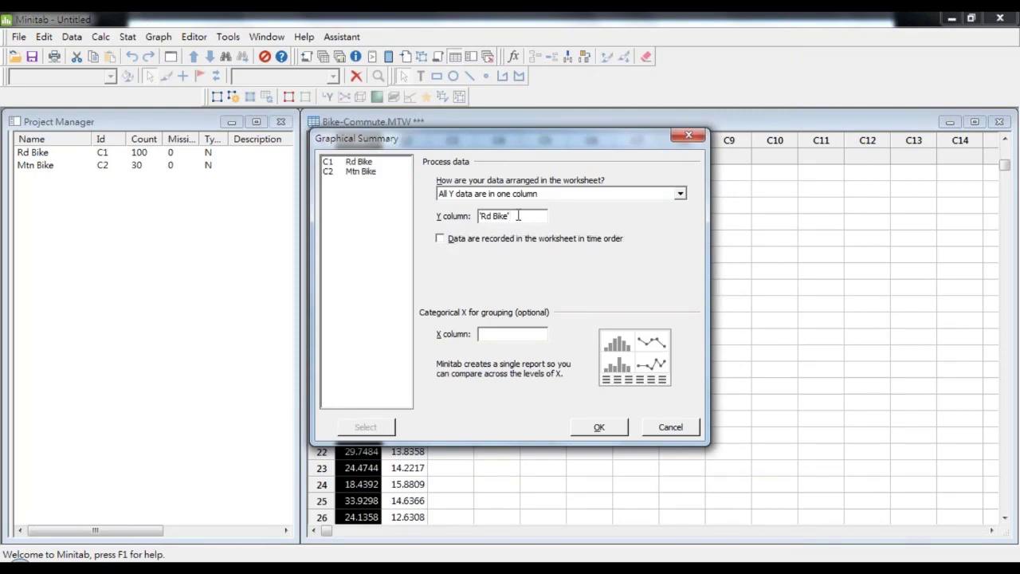
left_click(449, 239)
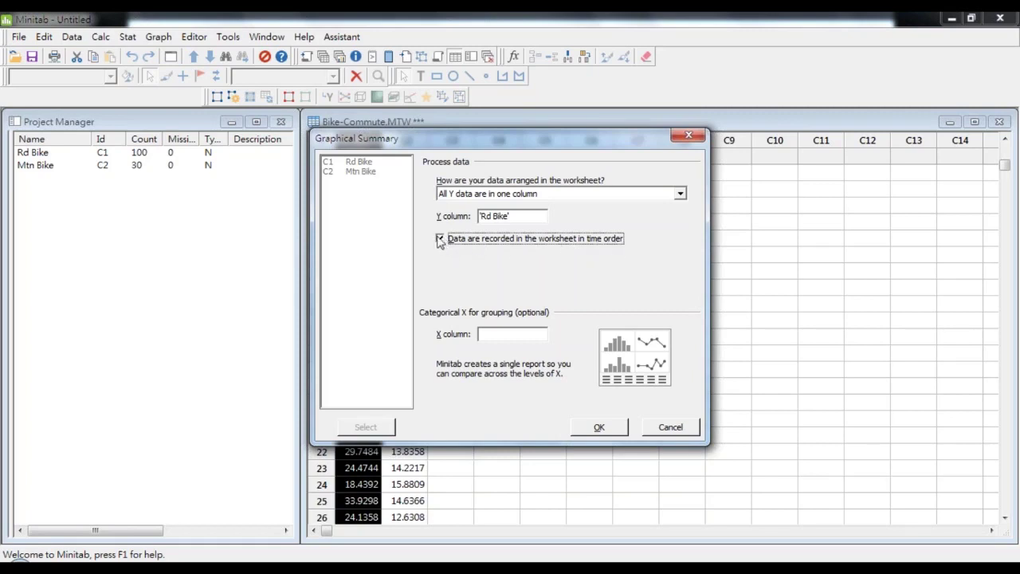
left_click(611, 428)
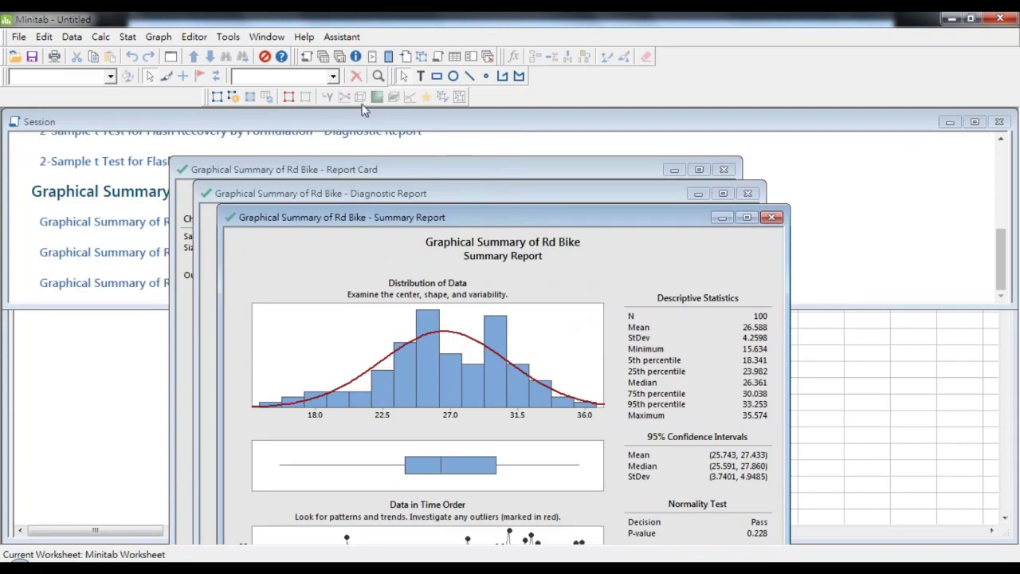
- Examine the report card, diagnostic report and summary report of the Rd Bike graphical summary
left_click(340, 57)
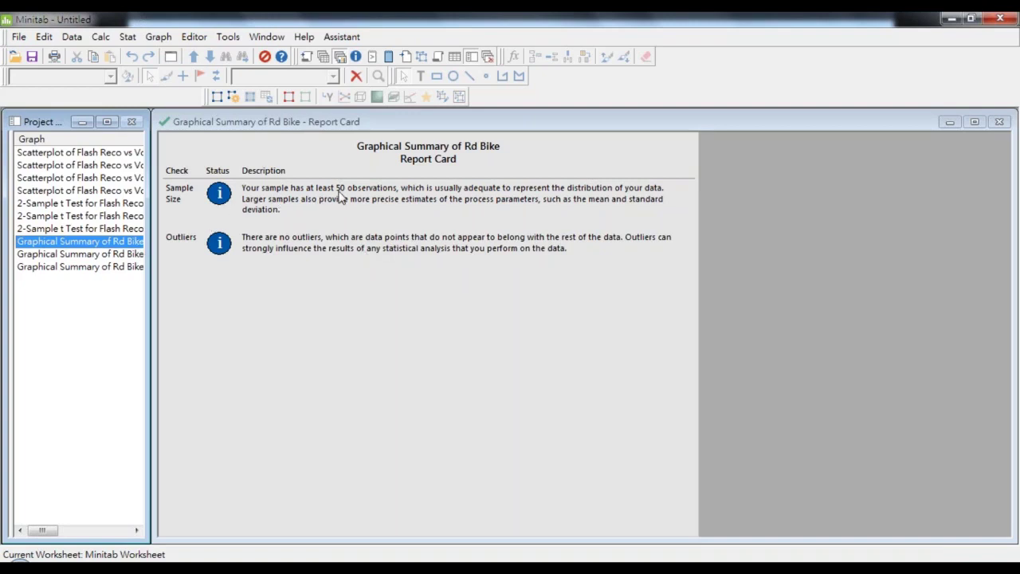
left_click(80, 256)
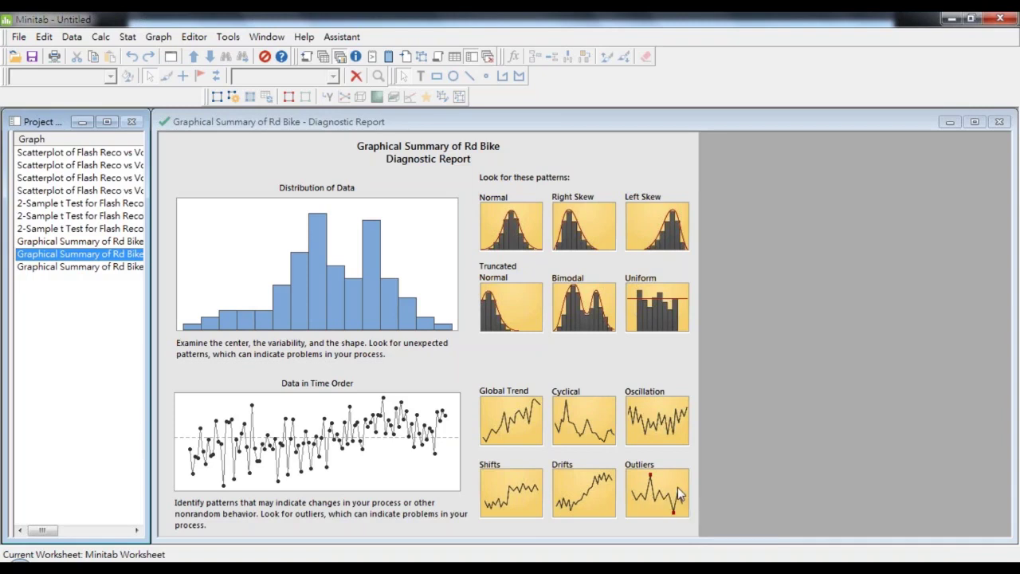
left_click(104, 268)
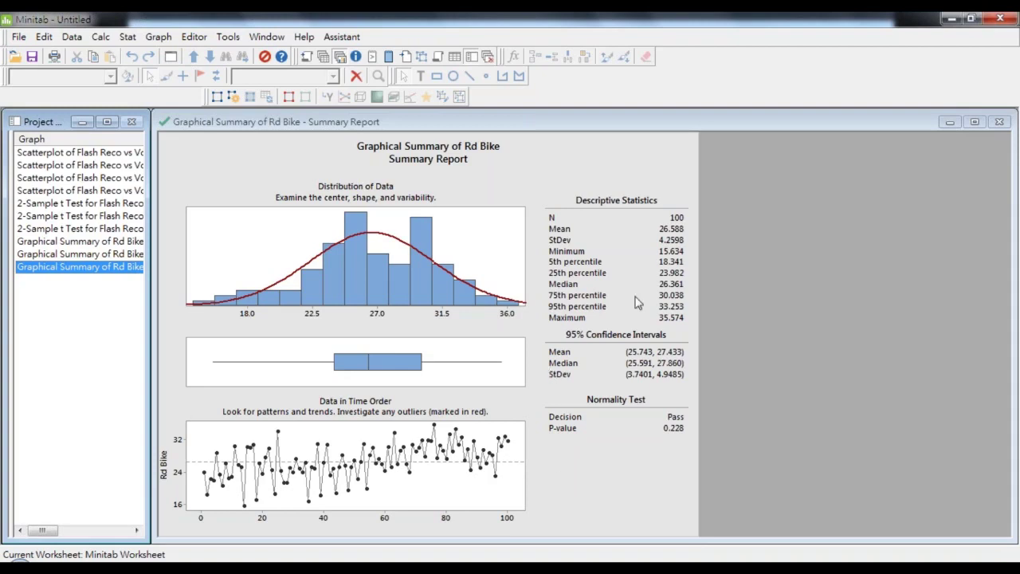
- Start an I-MR control chart with the Assistant, using Rd Bike as the data column
left_click(343, 37)
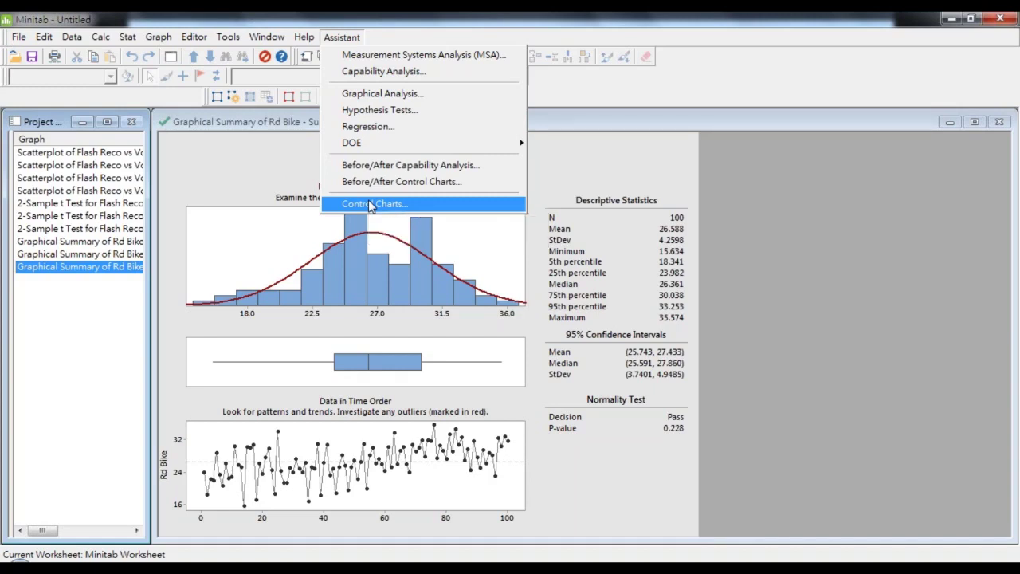
left_click(425, 210)
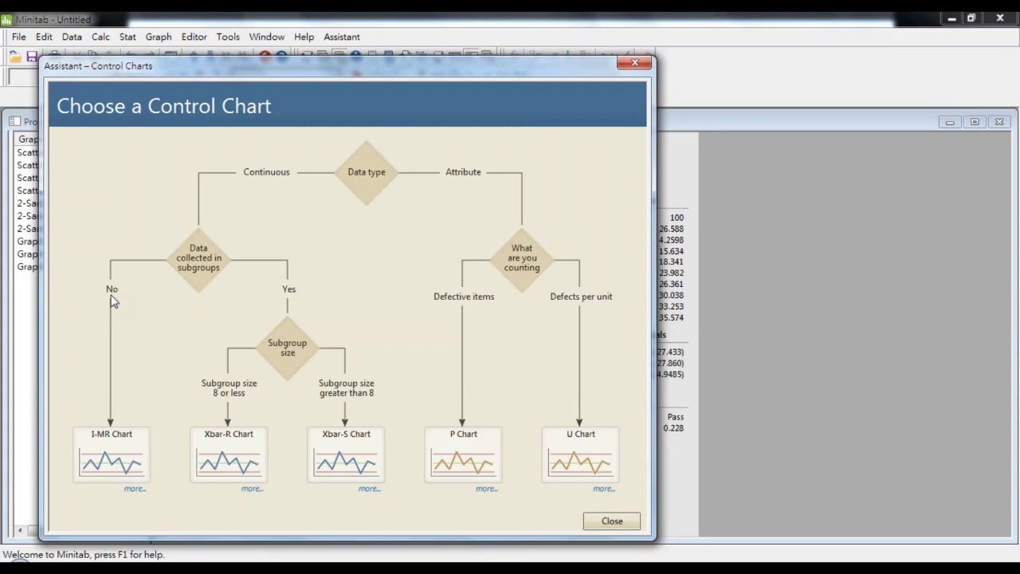
left_click(96, 460)
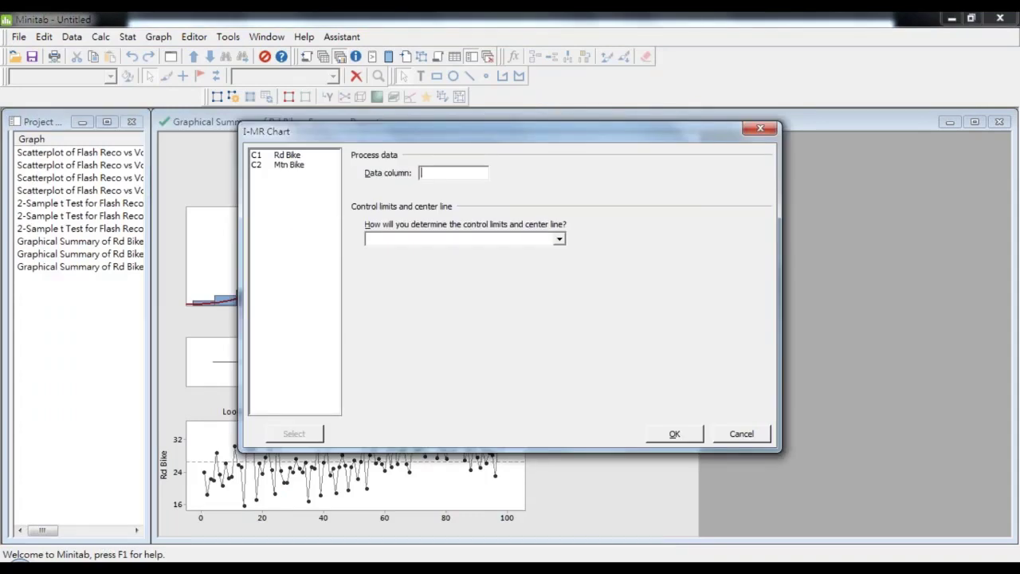
double_click(285, 156)
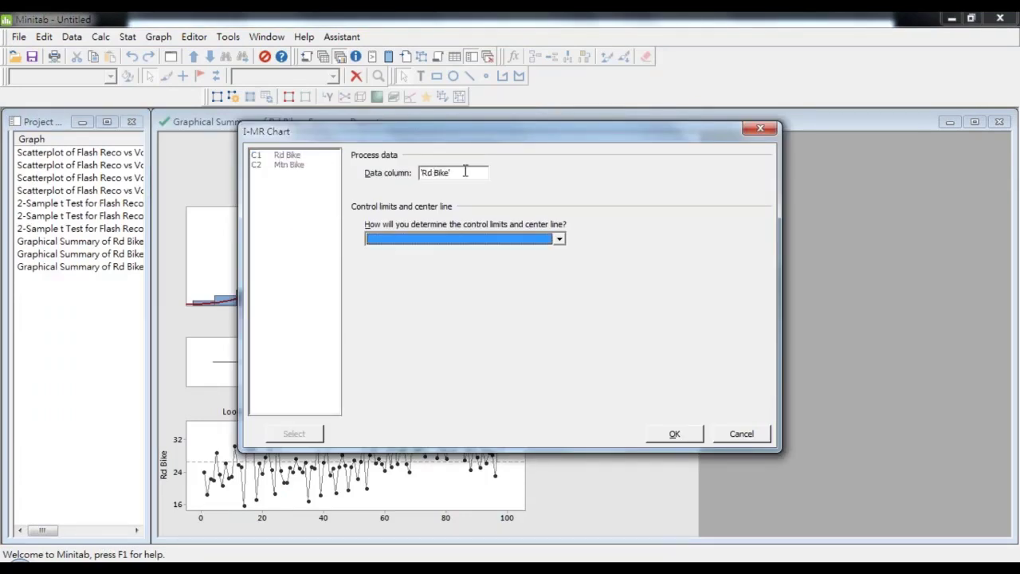
- Look at the known-values option for the control limits, choose Estimate from the data instead, and create the chart without omitting any points
left_click(463, 240)
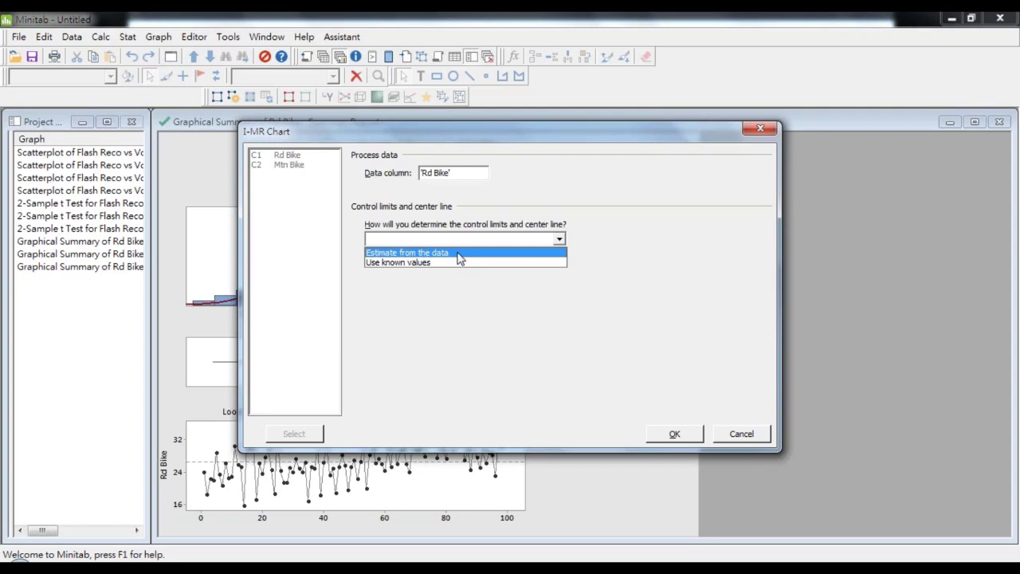
left_click(459, 254)
left_click(470, 239)
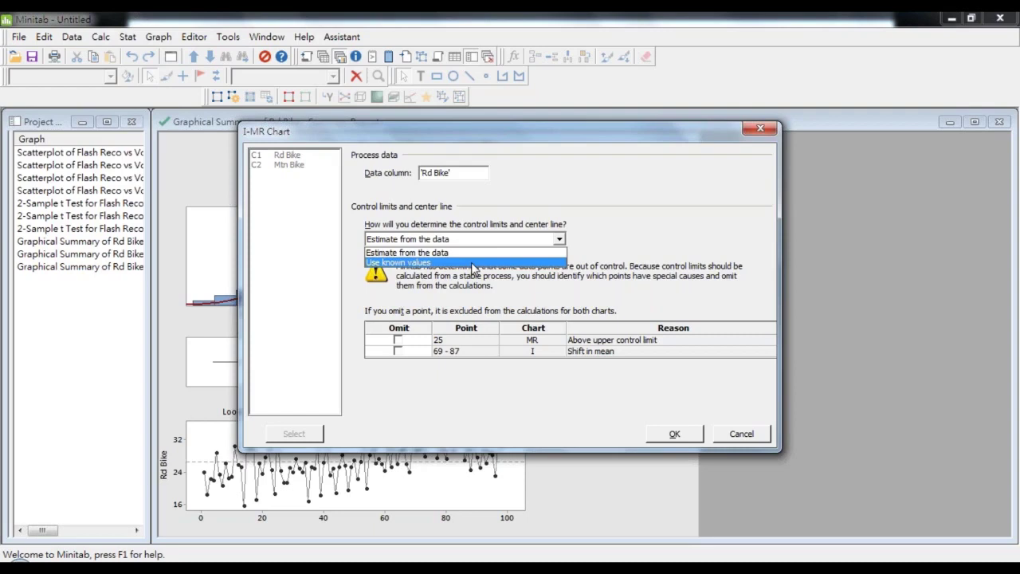
left_click(474, 264)
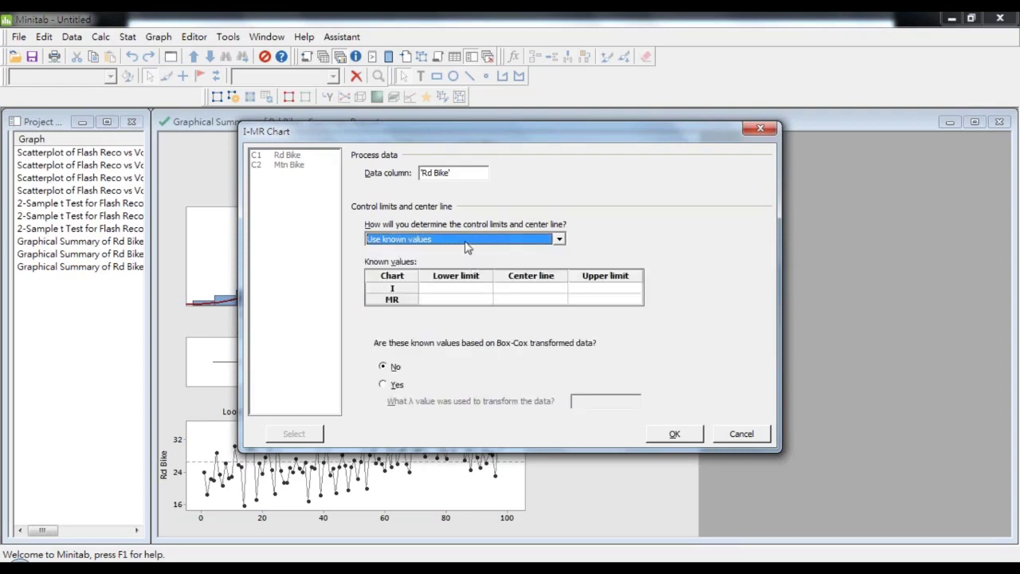
left_click(467, 240)
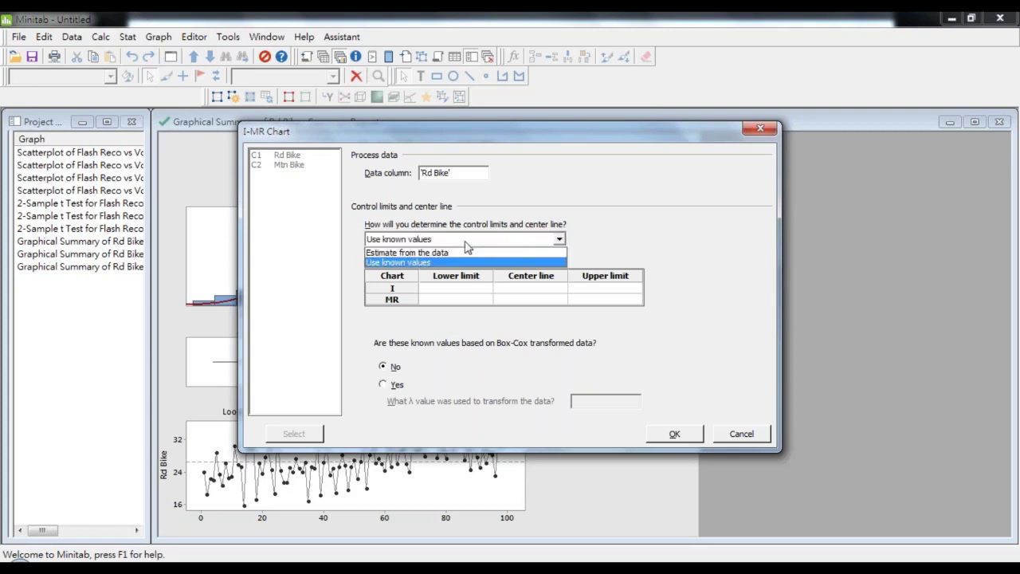
left_click(470, 254)
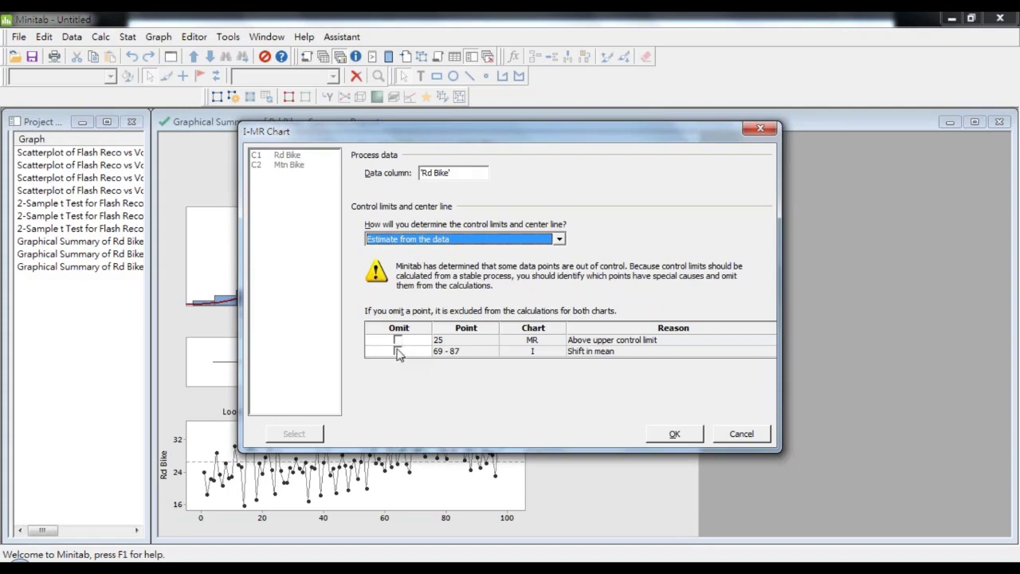
left_click(690, 438)
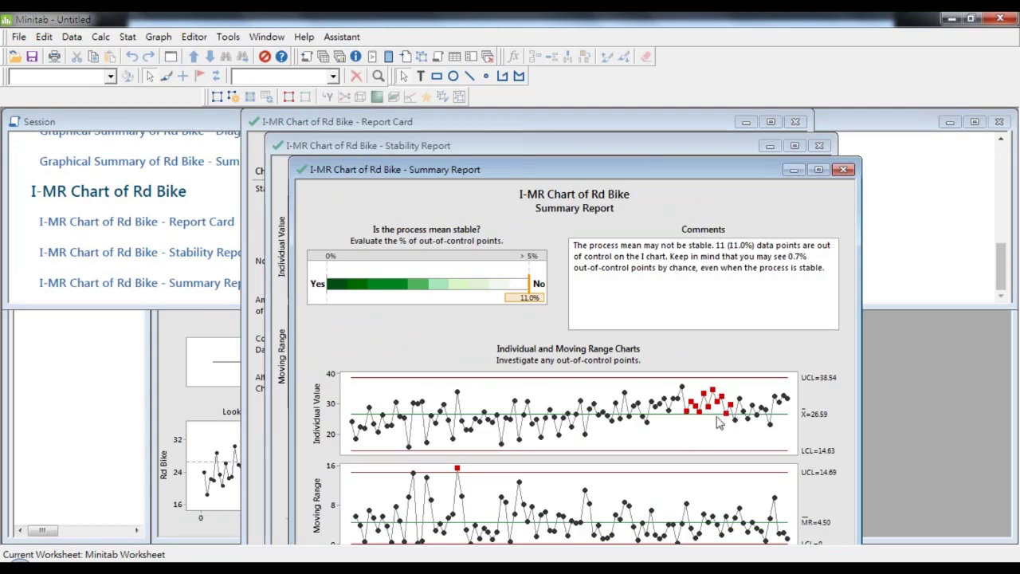
- Examine the I-MR chart's report card, stability report and summary report for process stability and out-of-control points
left_click(473, 124)
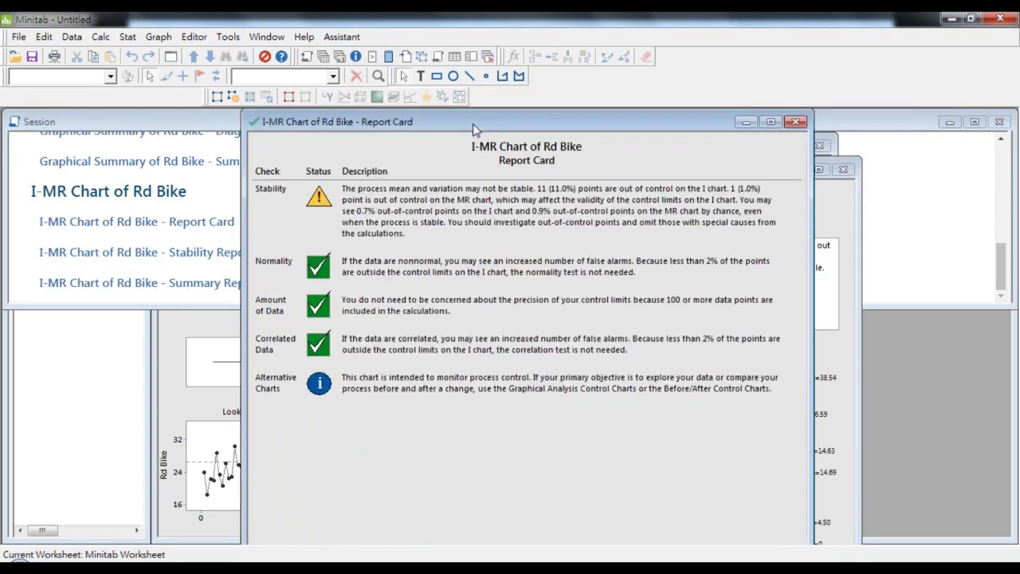
left_click(339, 58)
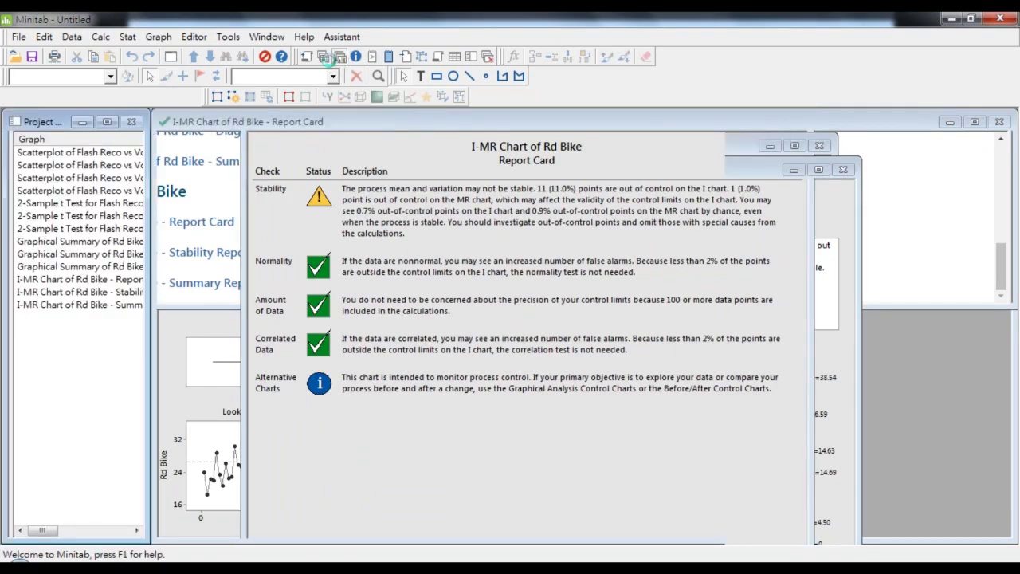
left_click(56, 292)
left_click(56, 305)
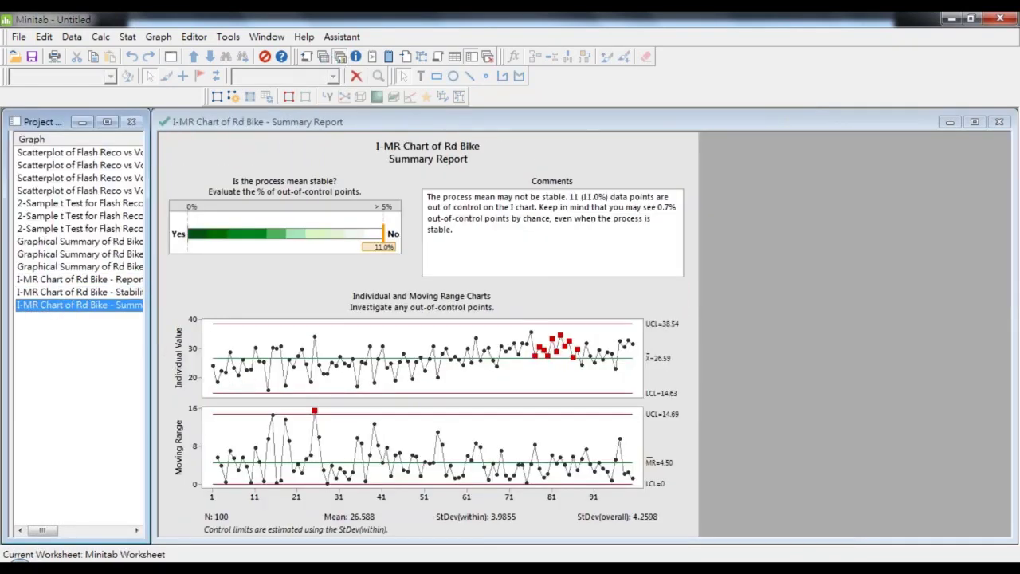
left_click(56, 279)
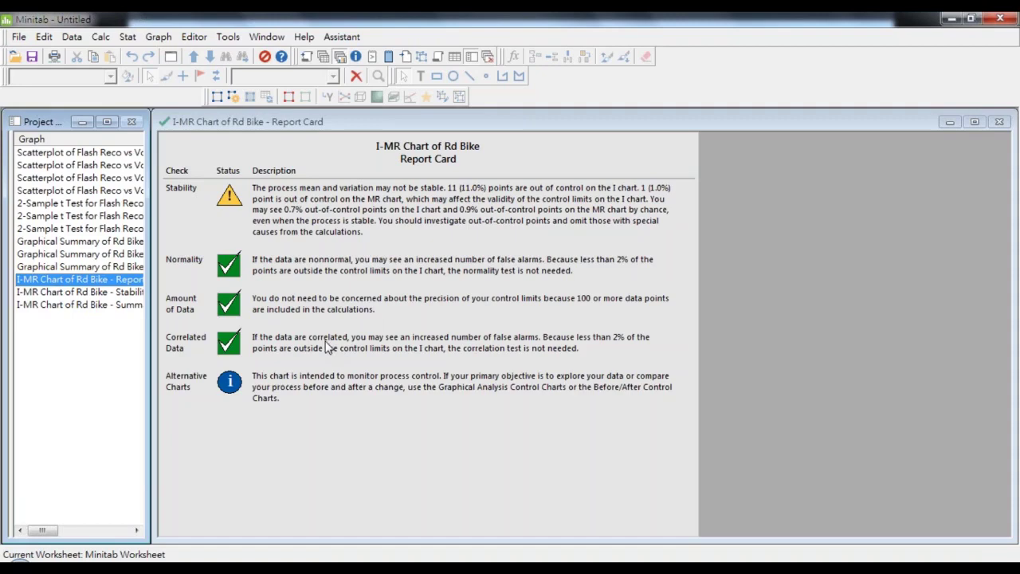
left_click(124, 292)
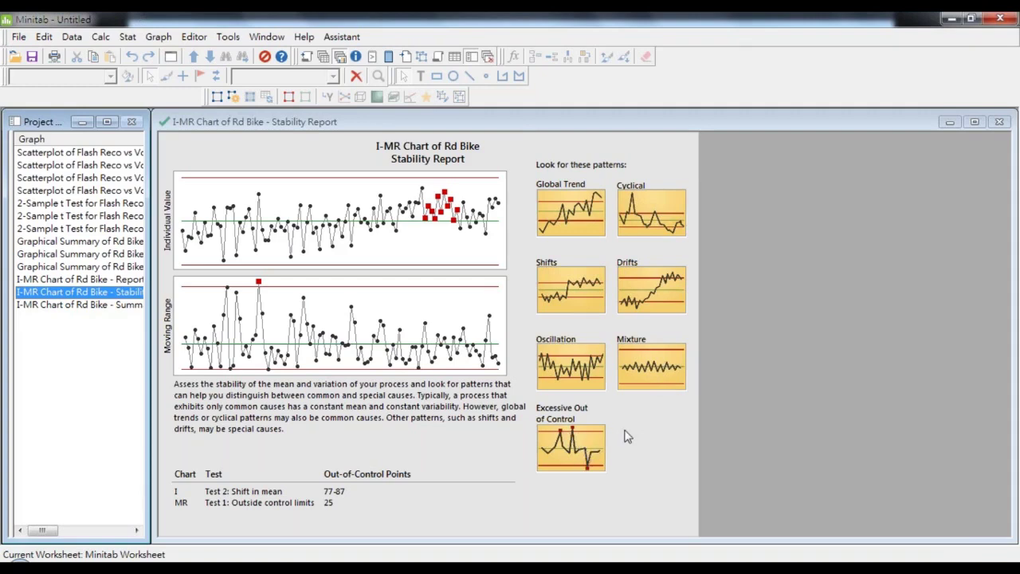
left_click(88, 305)
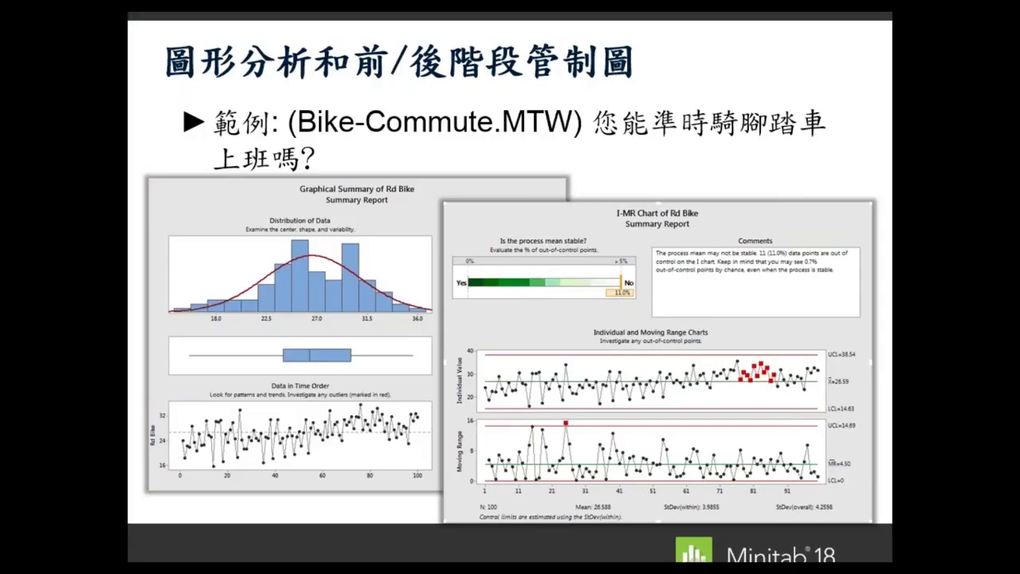
- Advance the presentation to the slide on the changed route and the Before/After I-MR chart of both bikes
left_click(733, 358)
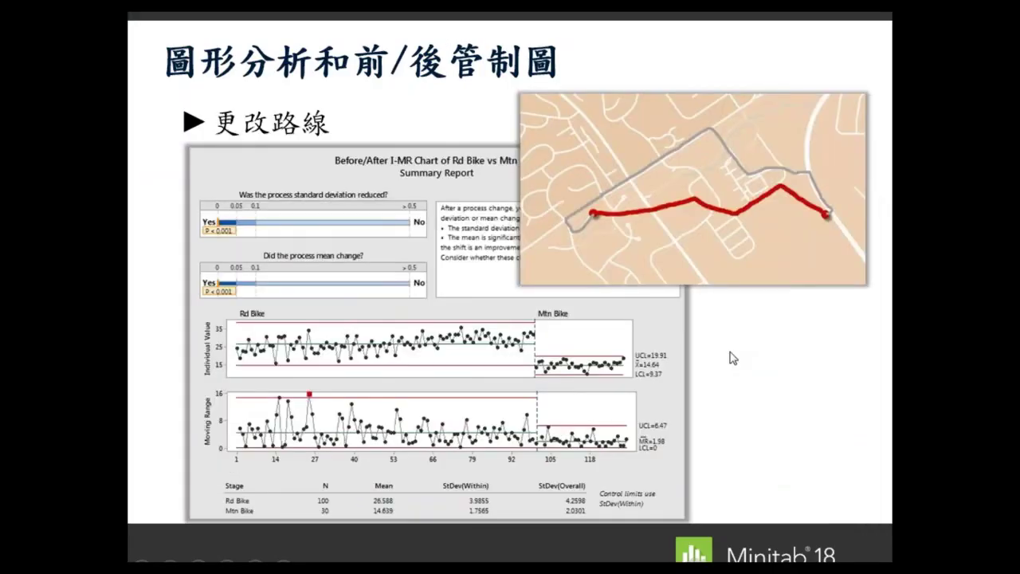
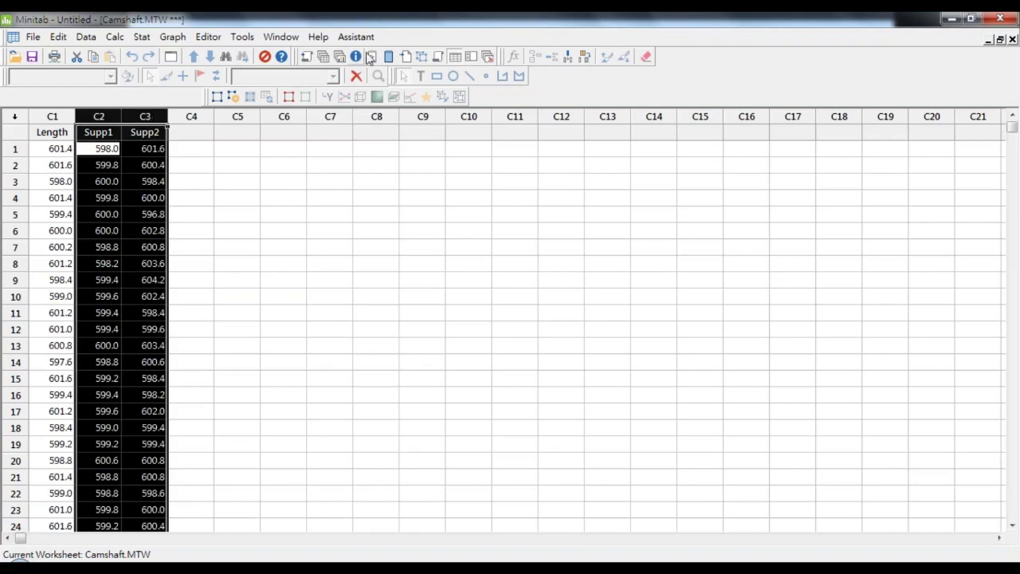
- Open the Assistant's Before/After Capability Analysis for the camshaft data and read the guidance on the Capability Comparison
left_click(365, 38)
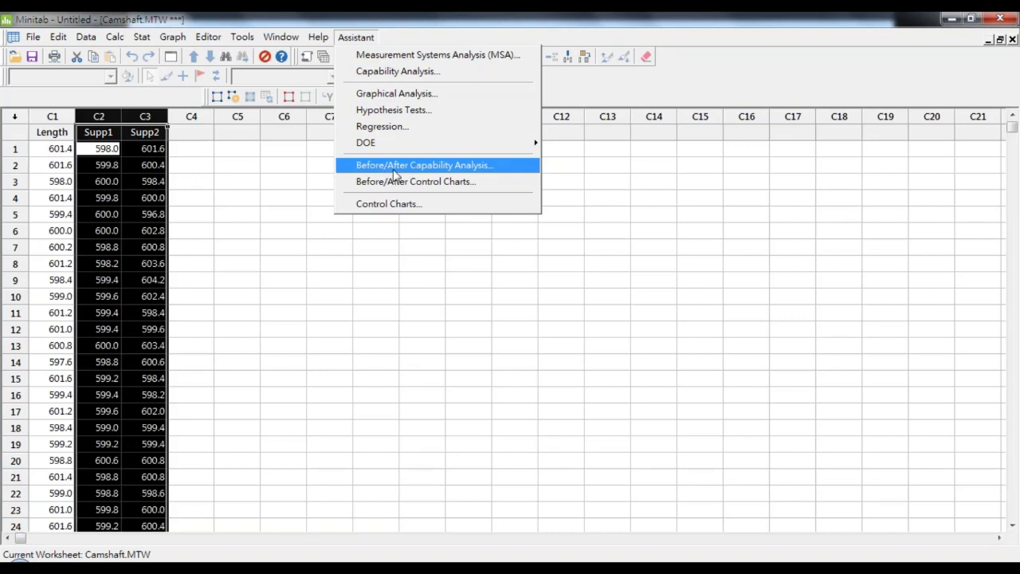
left_click(488, 170)
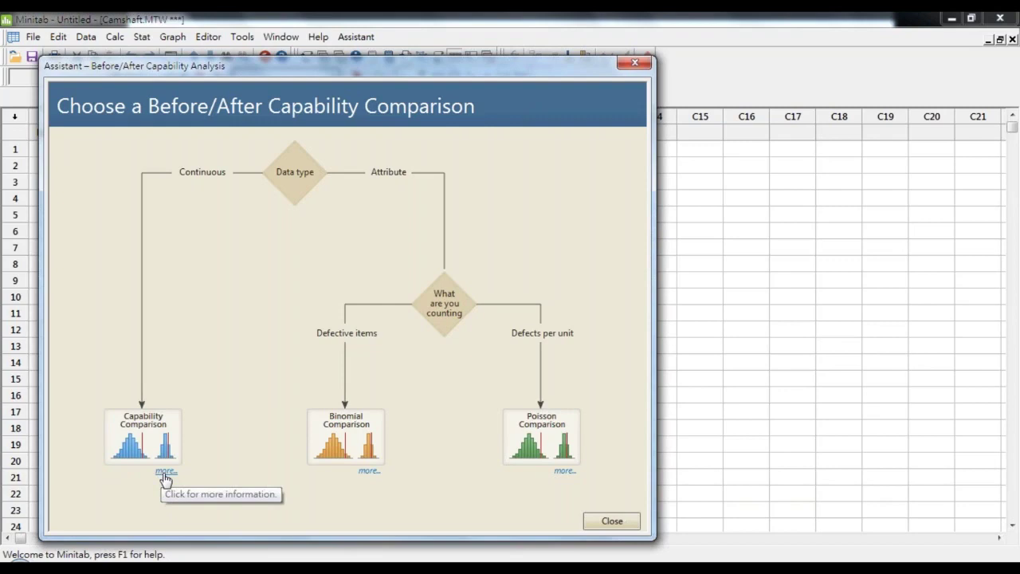
left_click(164, 472)
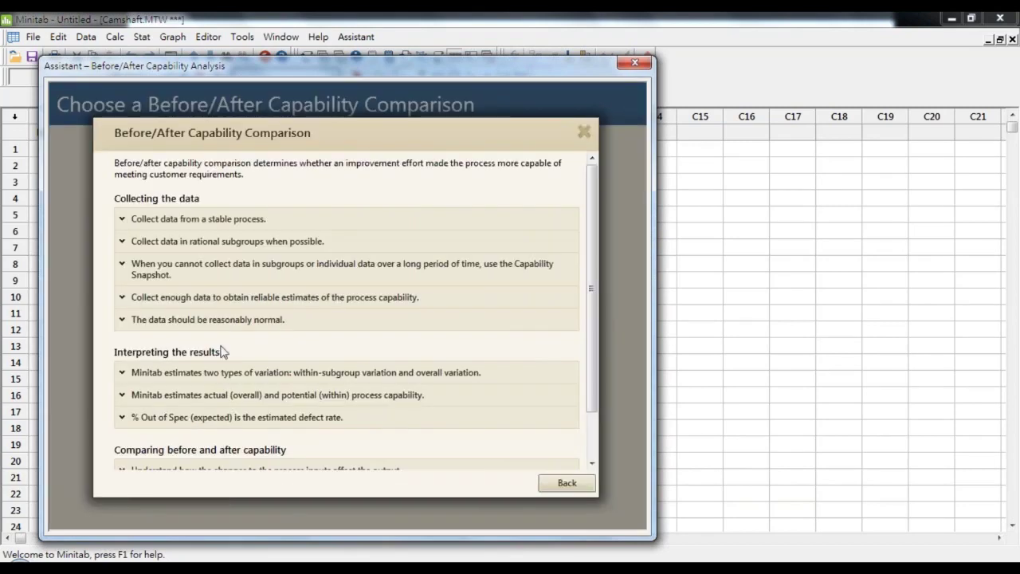
left_click_drag(591, 277, 604, 342)
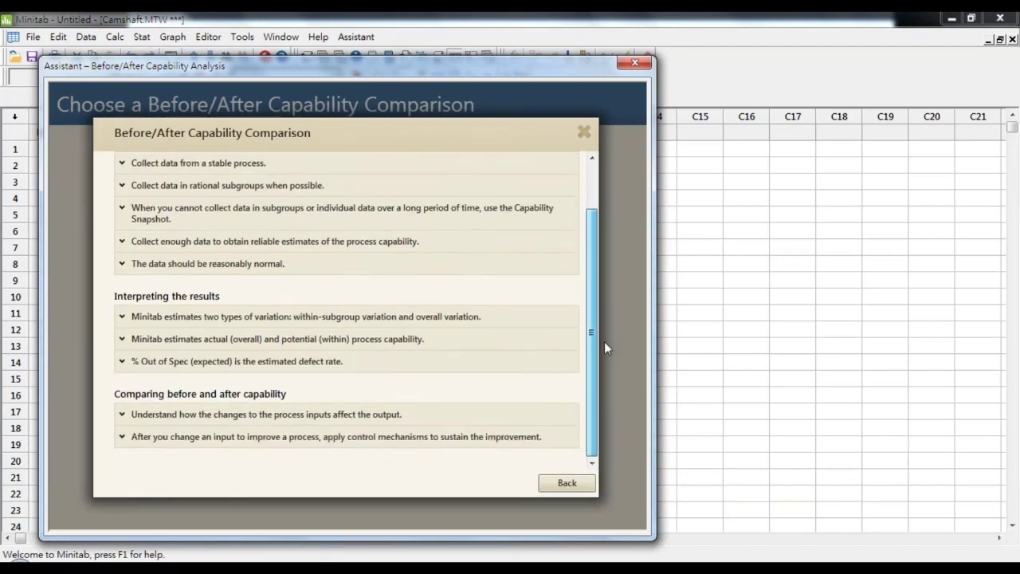
- Start the Capability Comparison and define the baseline process as one column, Supp2, with a constant subgroup size of 5
left_click(561, 491)
left_click(142, 436)
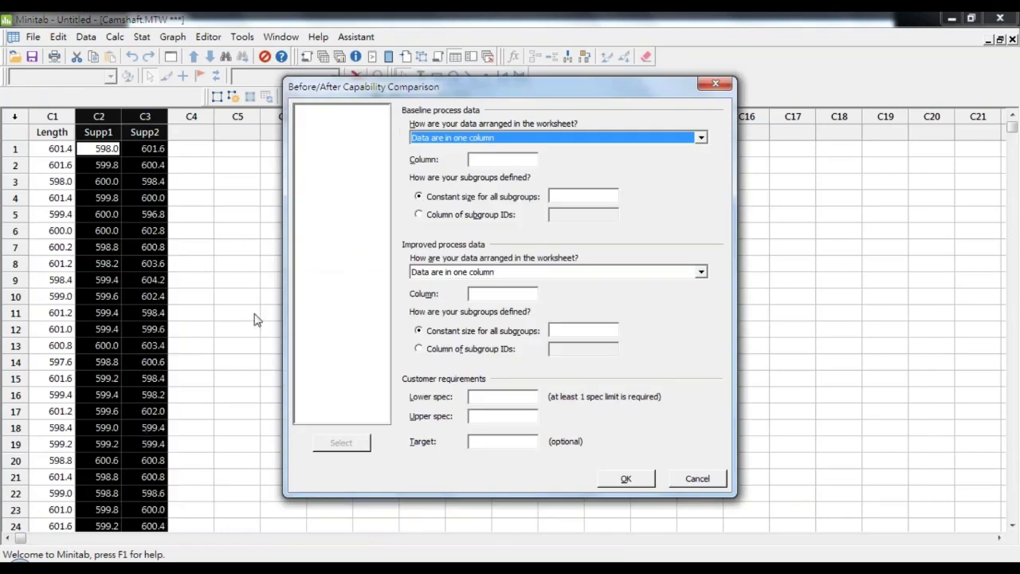
left_click(488, 141)
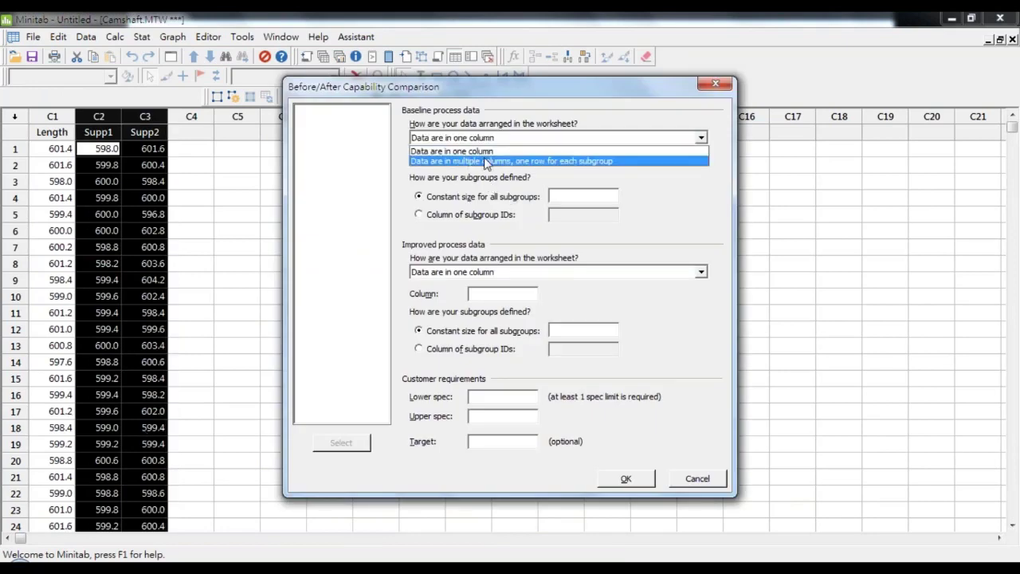
left_click(488, 158)
left_click(493, 141)
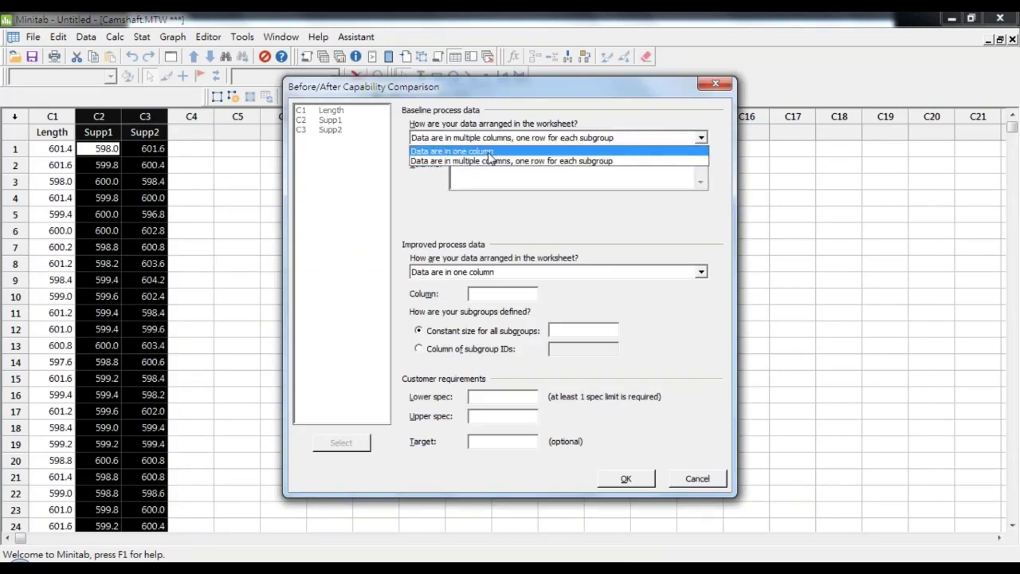
left_click(495, 150)
double_click(330, 129)
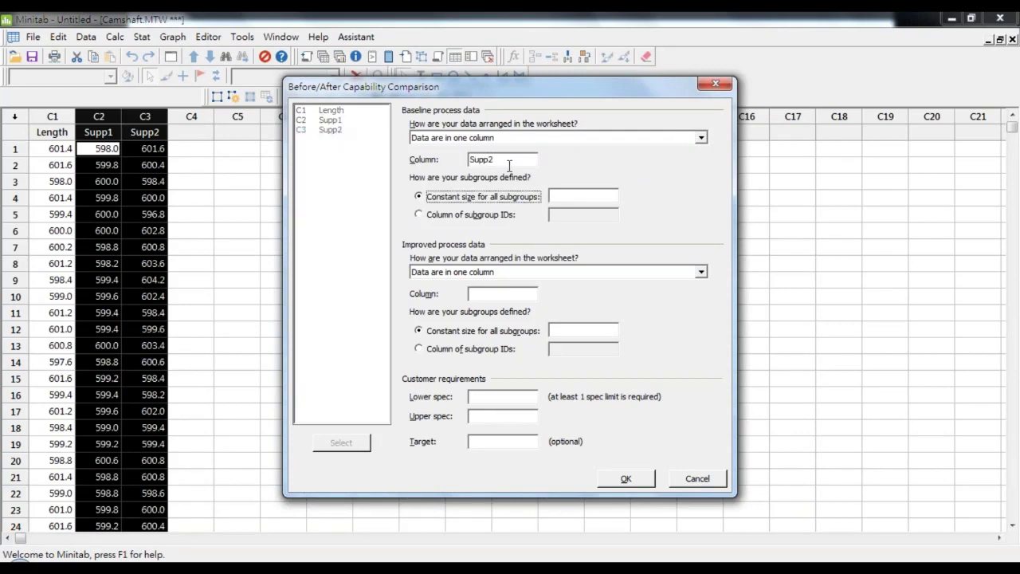
left_click(572, 193)
type("5")
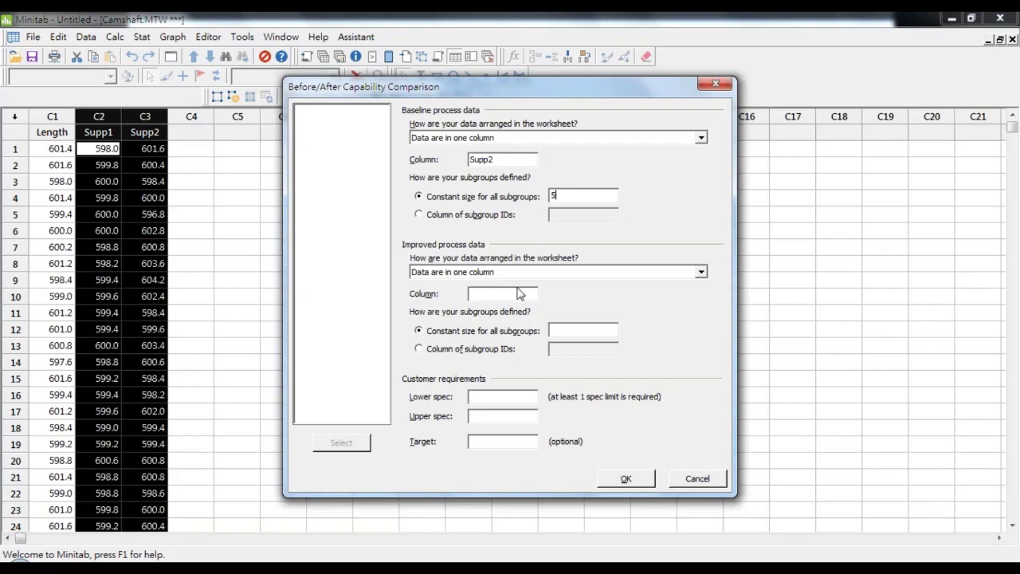
- Define the improved process data as column Supp1 with a constant subgroup size of 5
left_click(491, 292)
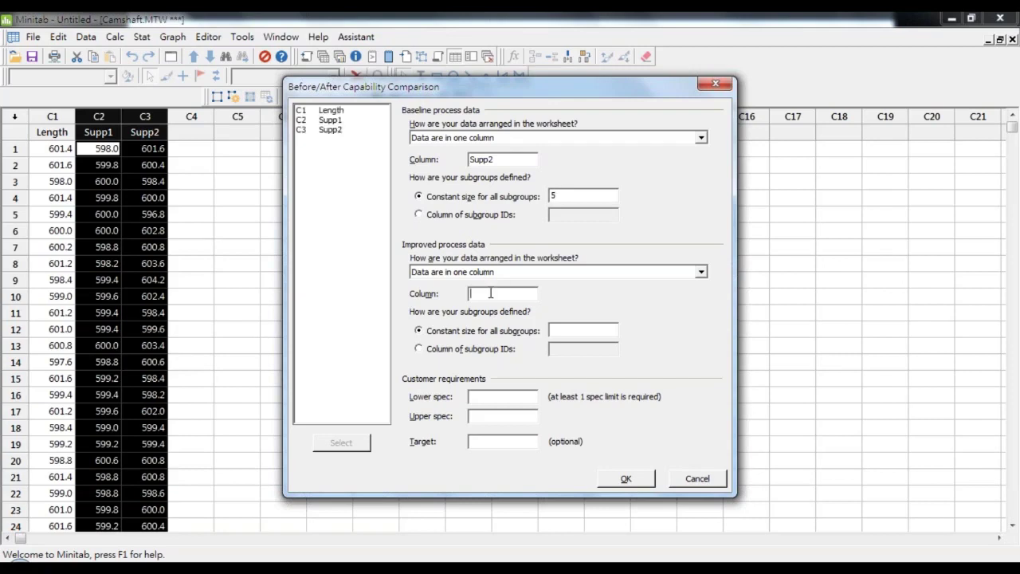
double_click(327, 120)
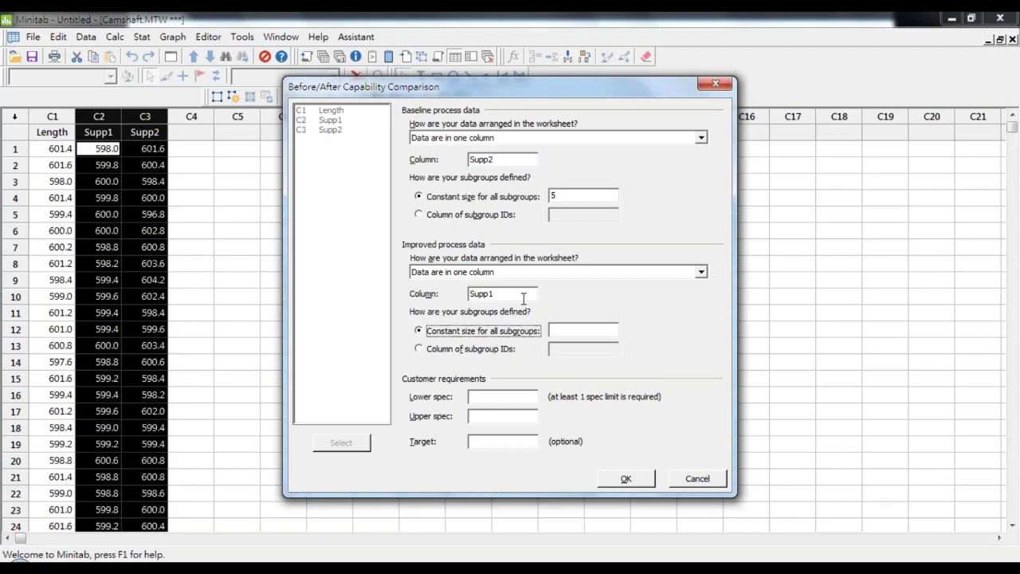
left_click(554, 330)
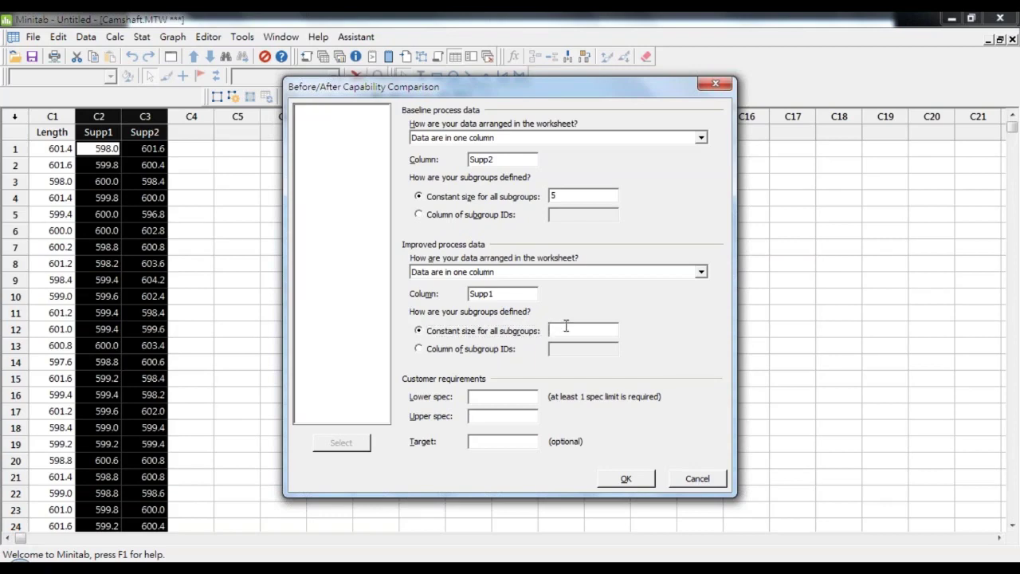
type("5")
- Set the lower spec to 598, the upper spec to 602 and the target to 600, and generate the comparison reports
left_click(480, 399)
type("598")
key("Tab")
type("602")
key("Tab")
type("600")
left_click(612, 481)
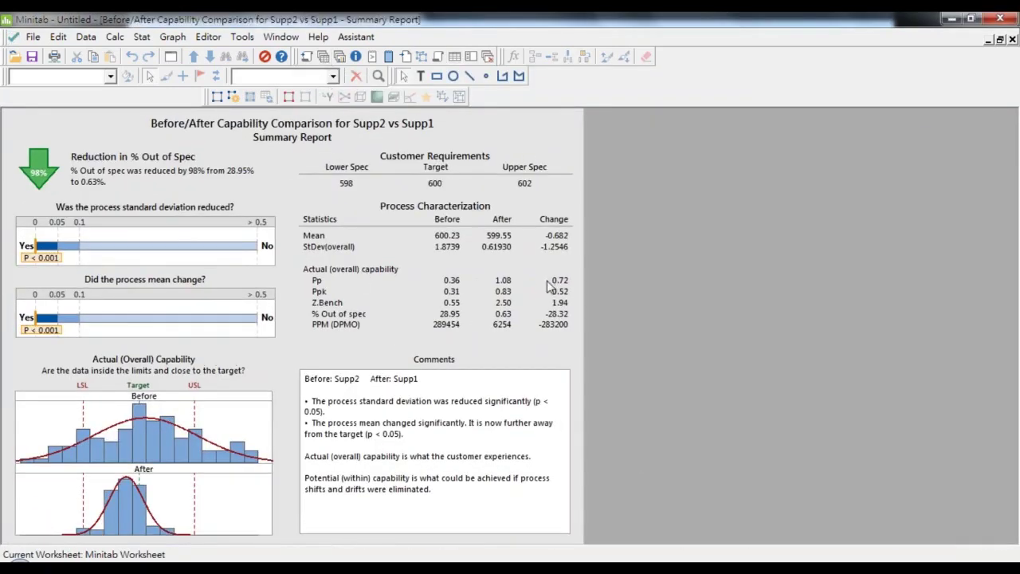
- Switch to the presentation and advance to the report card slide of the Supp2 vs Supp1 capability comparison
key("alt+Tab")
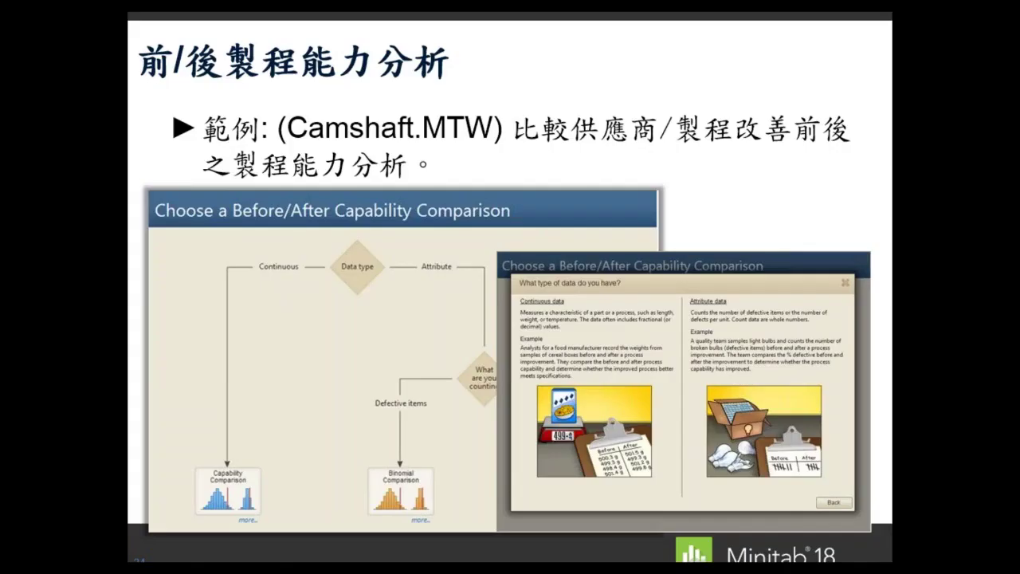
left_click(693, 170)
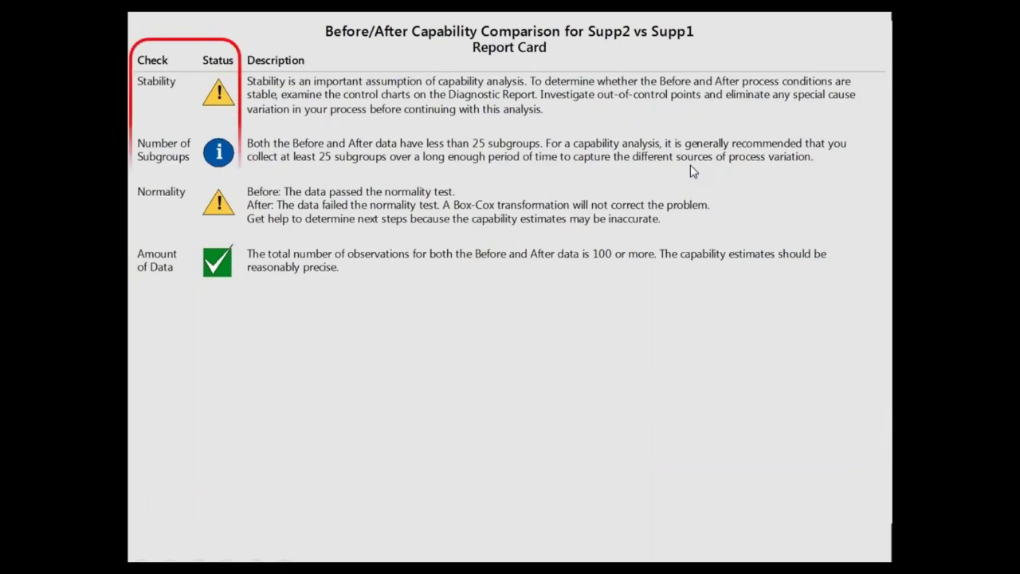